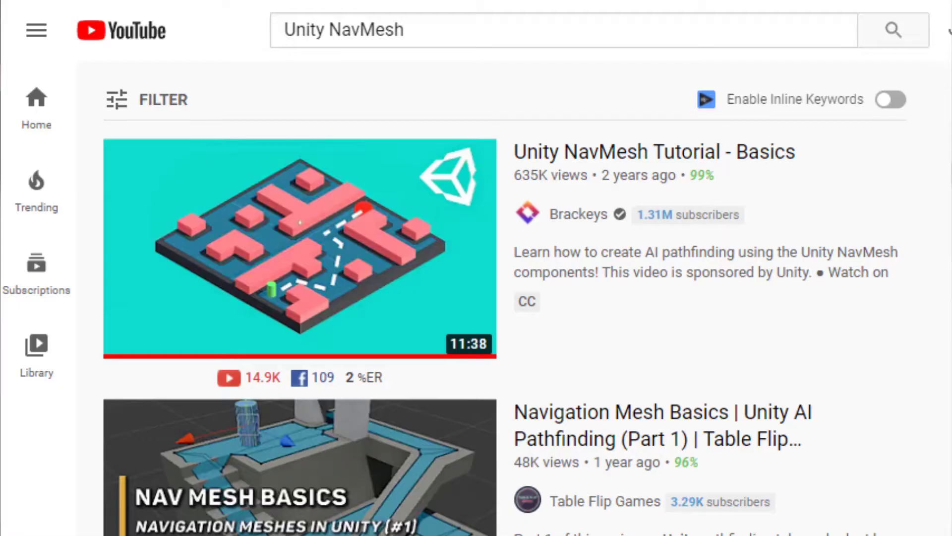
Browse the YouTube search results for Unity NavMesh tutorials
scroll(505, 307, down, 5)
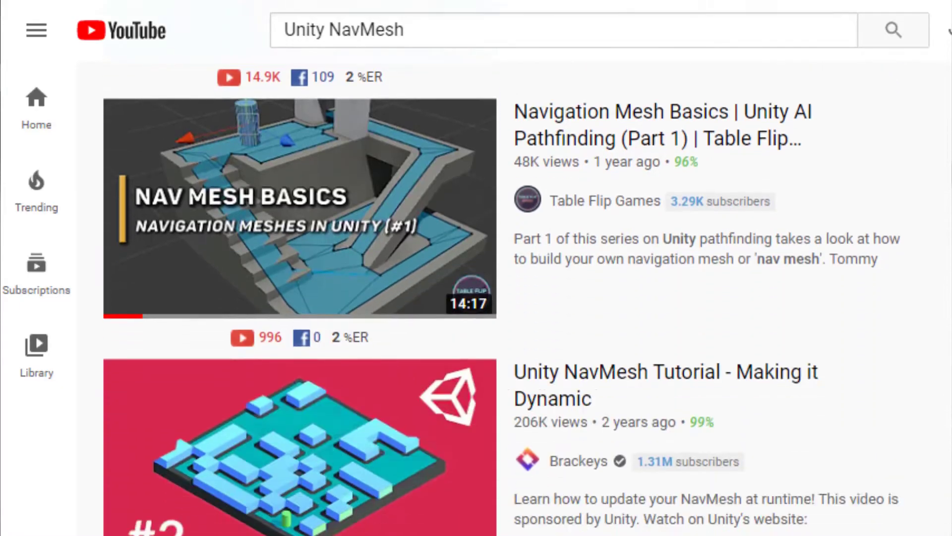
scroll(505, 298, down, 10)
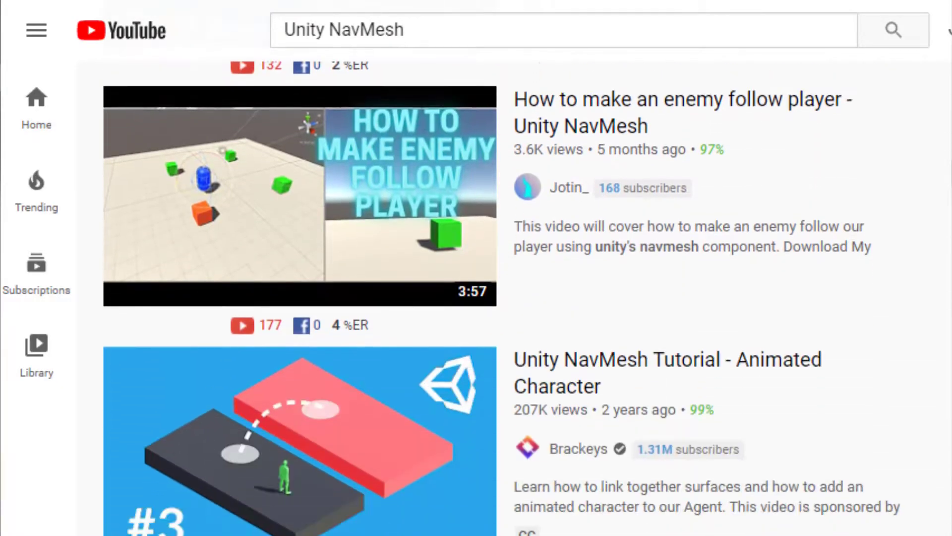
scroll(505, 297, down, 15)
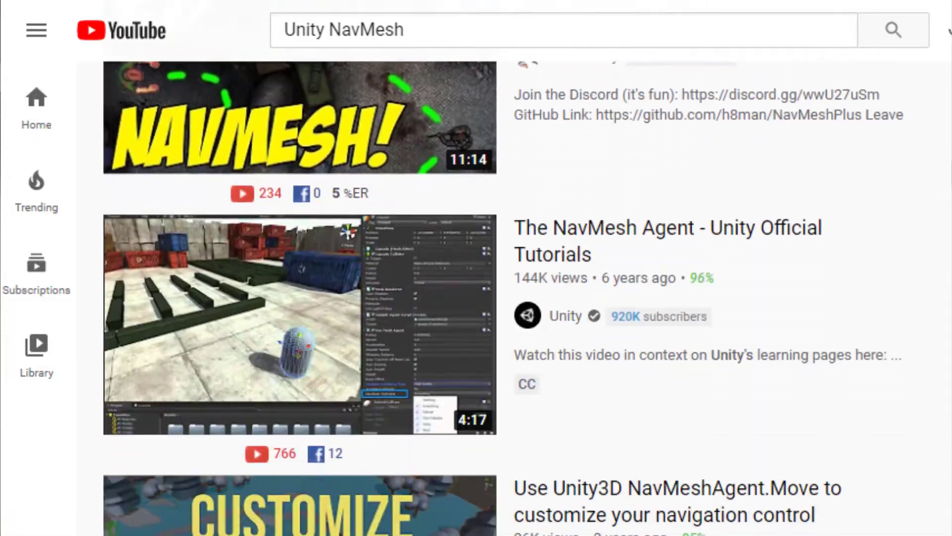
scroll(505, 297, down, 5)
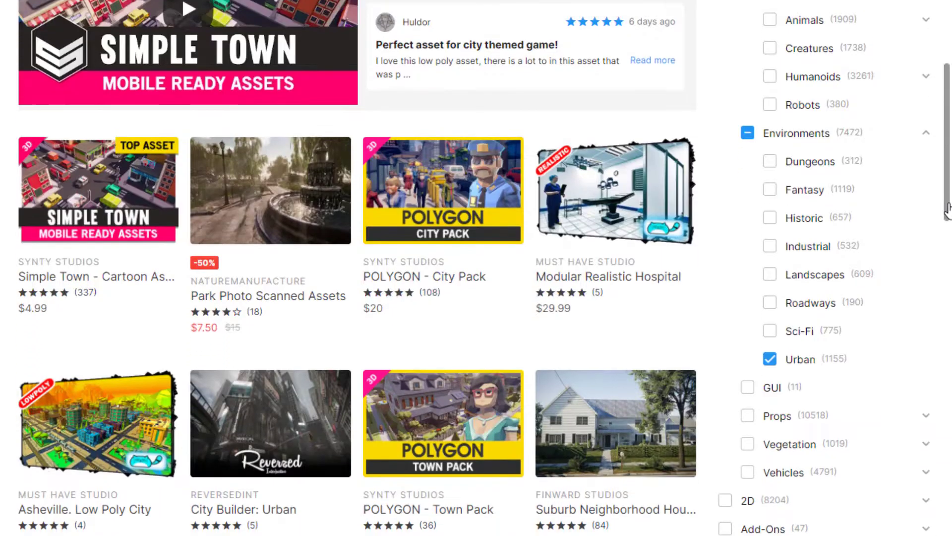
Browse the Urban environment packs in the Unity Asset Store
scroll(948, 280, down, 5)
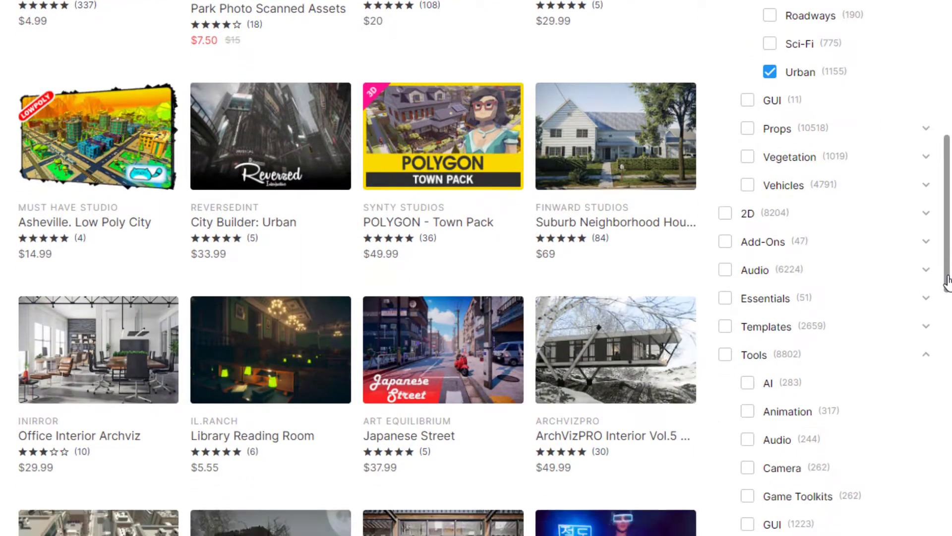
drag(949, 280, 948, 442)
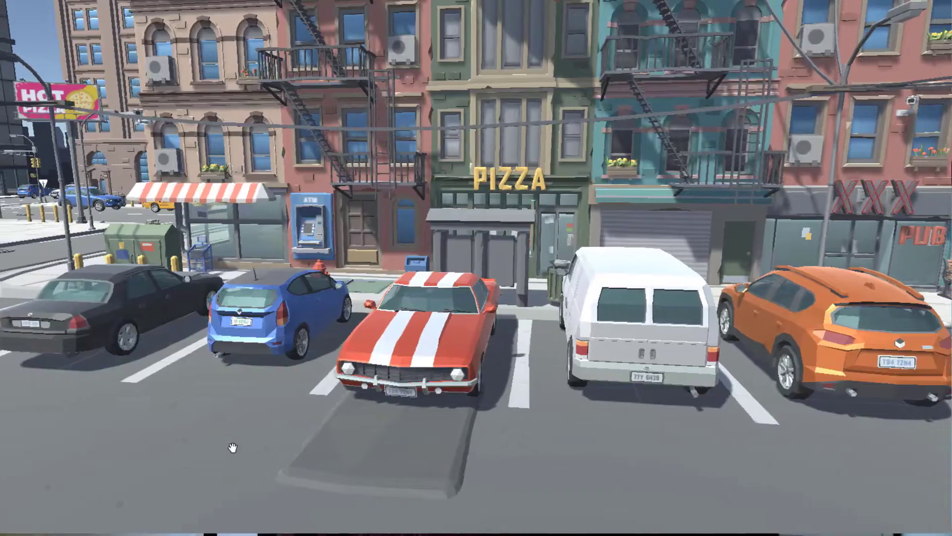
Stop the running city scene in the Unity editor to leave Play mode
drag(231, 448, 790, 461)
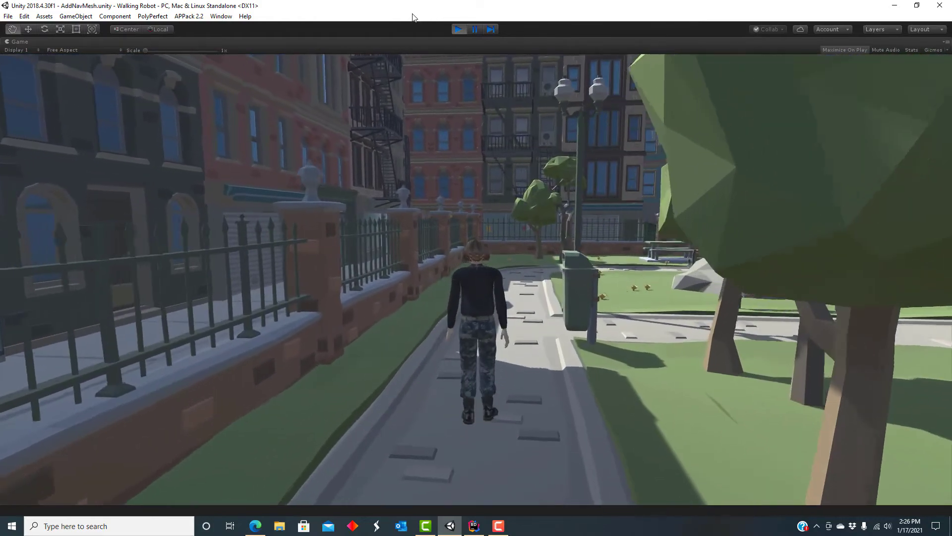
click(457, 31)
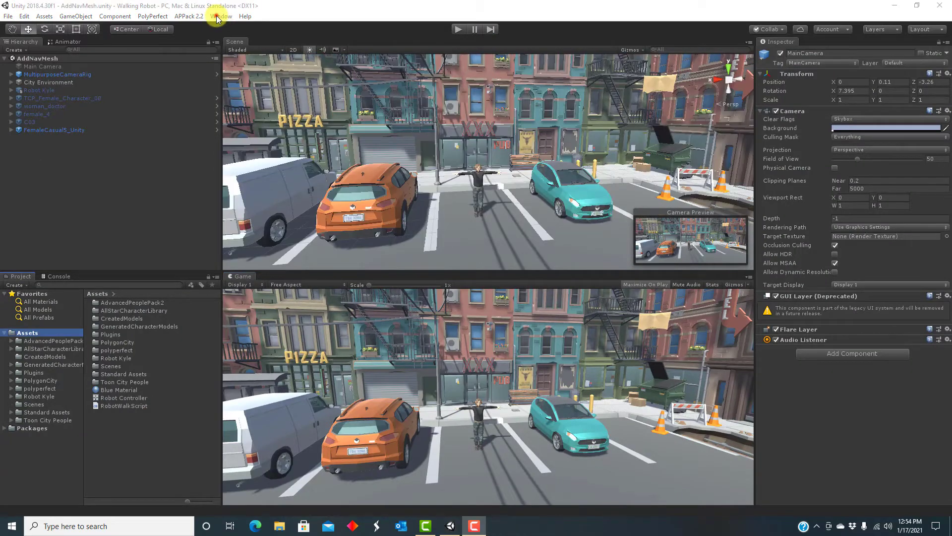
Open the AI Navigation window
click(217, 17)
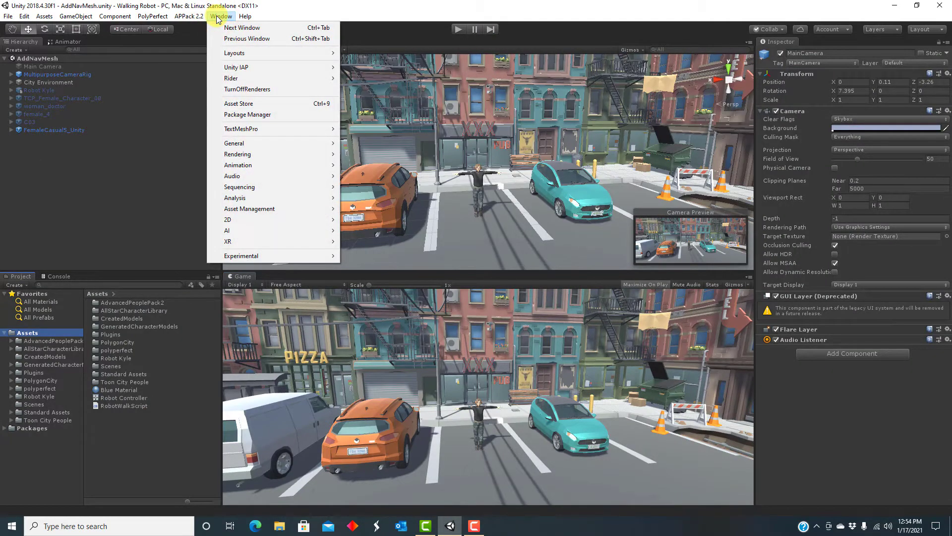
mouse_move(241, 231)
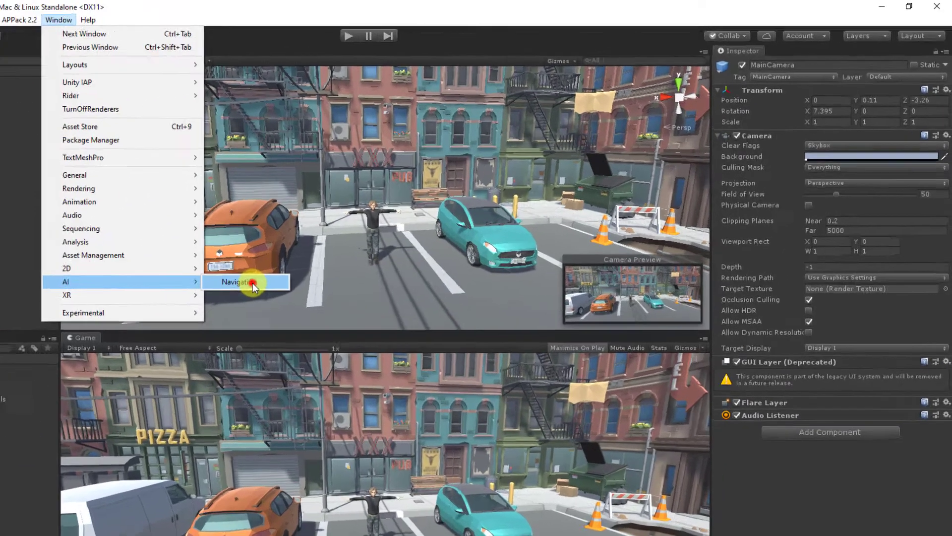
click(379, 232)
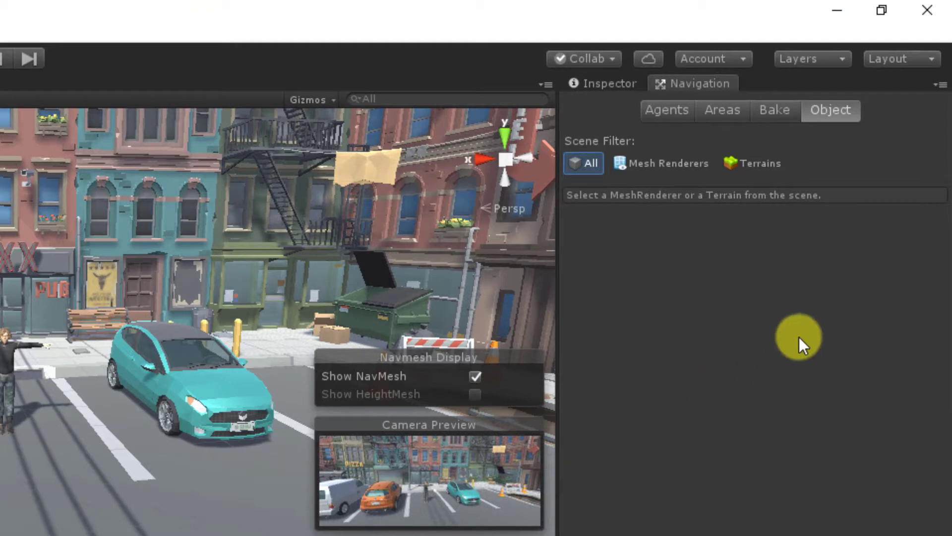
Name the navigation areas User 3, User 4 and User 5 as Sidewalk, Road and Crossing
click(724, 113)
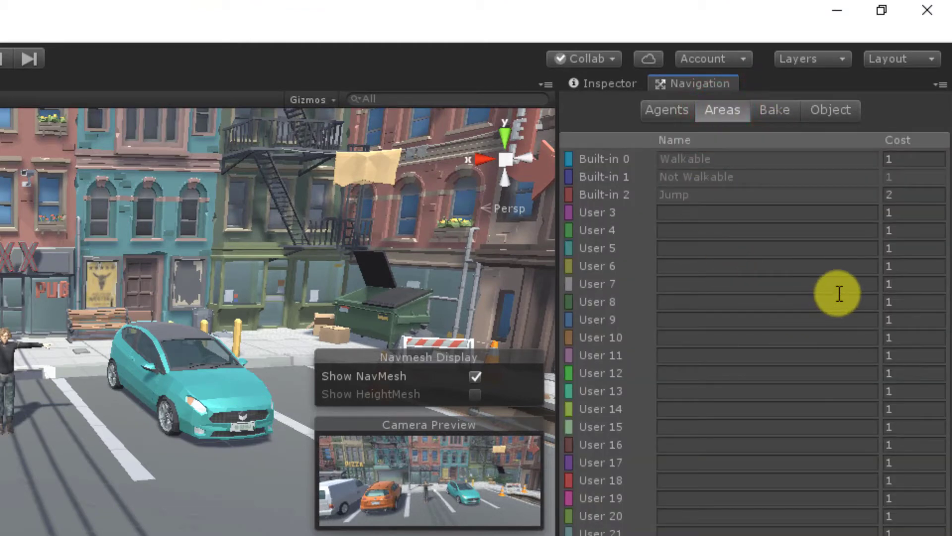
click(717, 213)
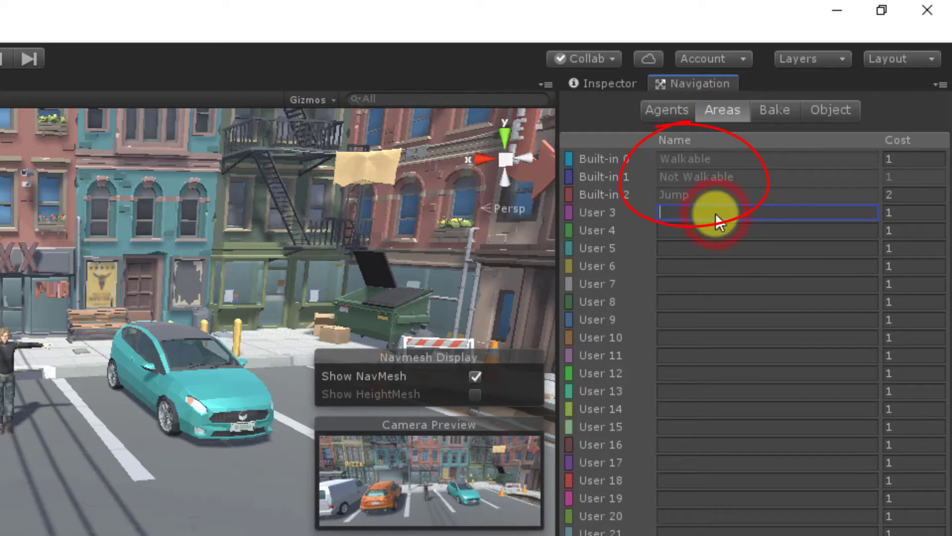
text(Sidewalk)
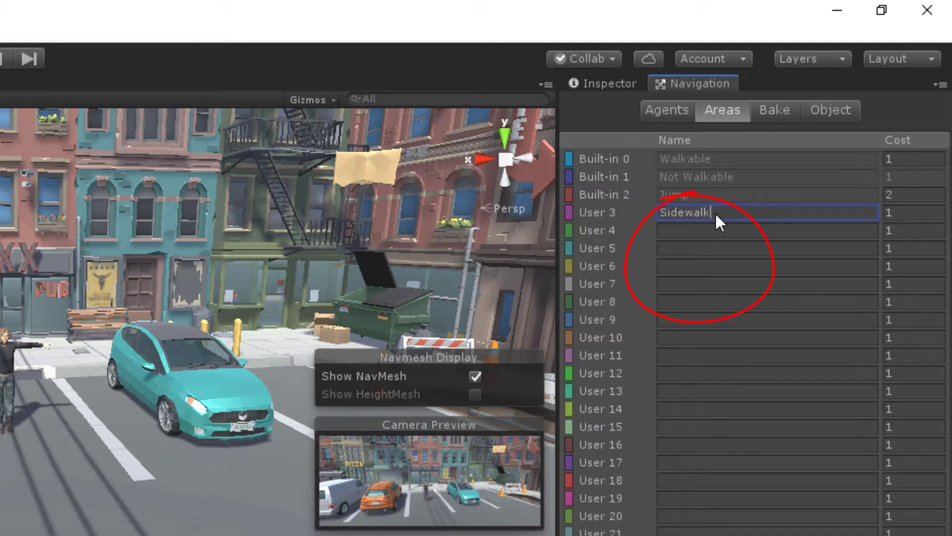
click(723, 230)
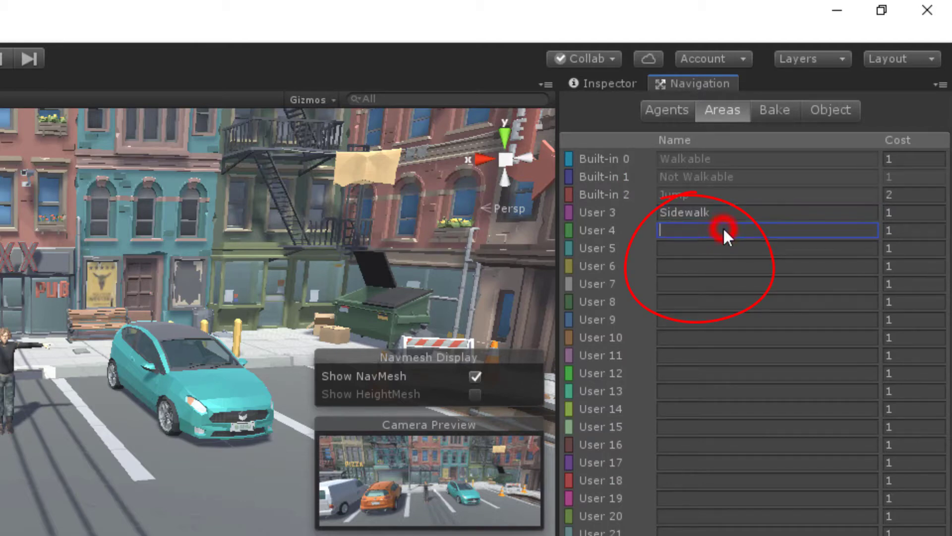
text(Road)
click(734, 250)
text(rossing)
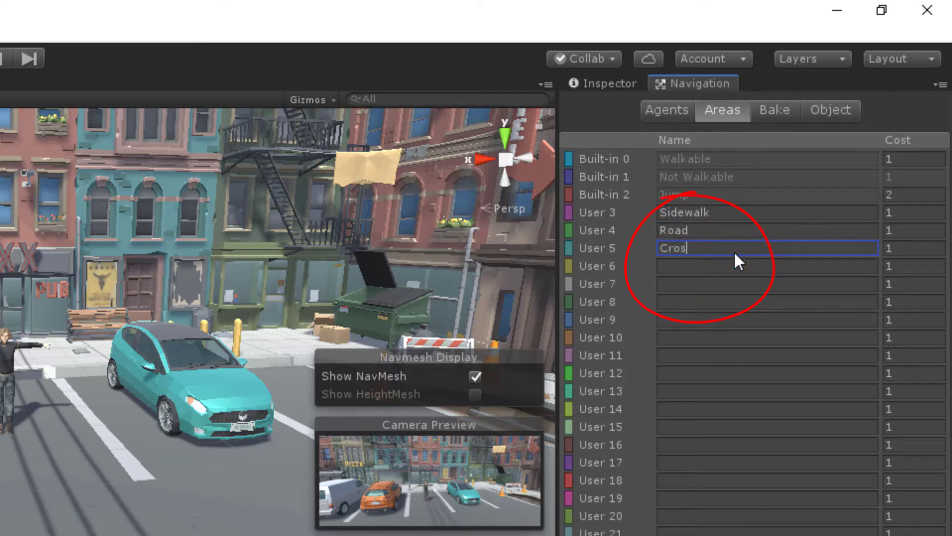
Name the navigation areas User 6, User 7 and User 8 as Path, Grass and Stairs
click(729, 264)
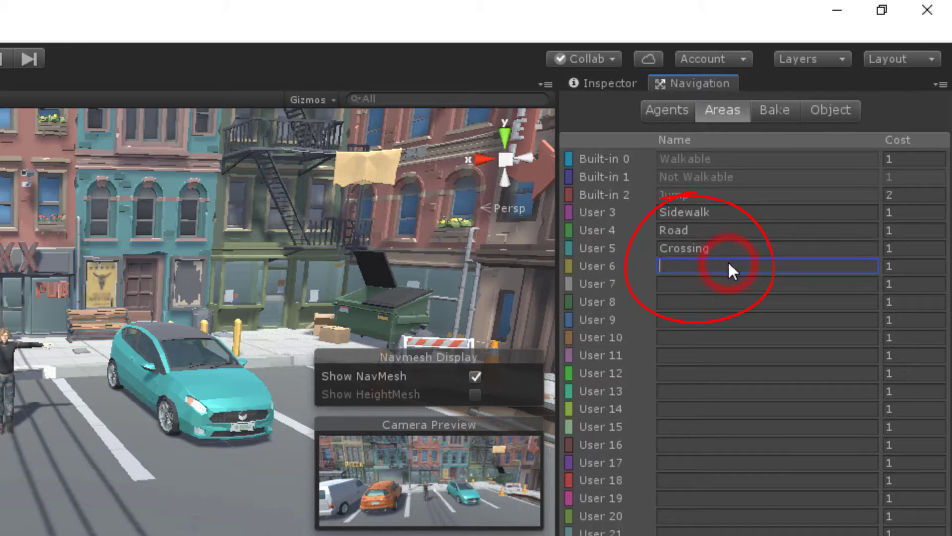
text(Path)
click(730, 284)
text(Gra)
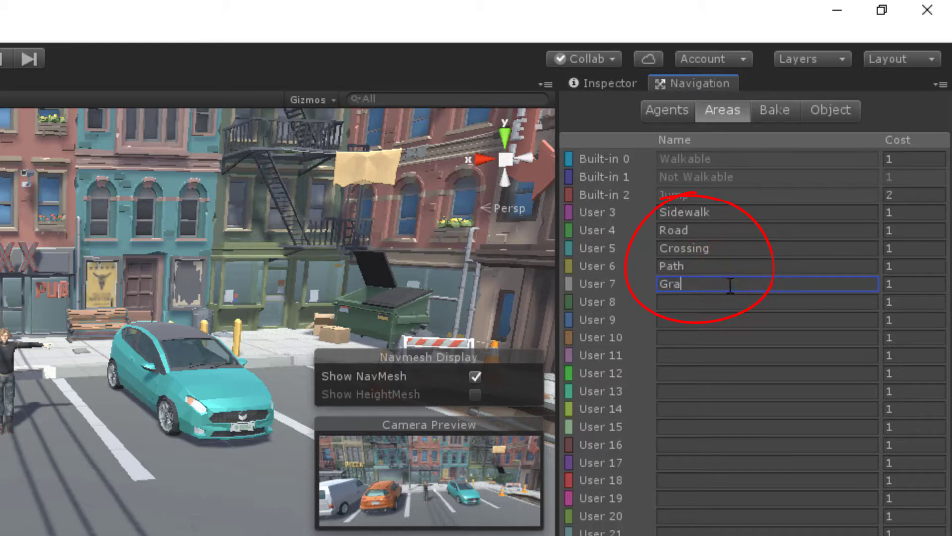
text(ss)
click(714, 301)
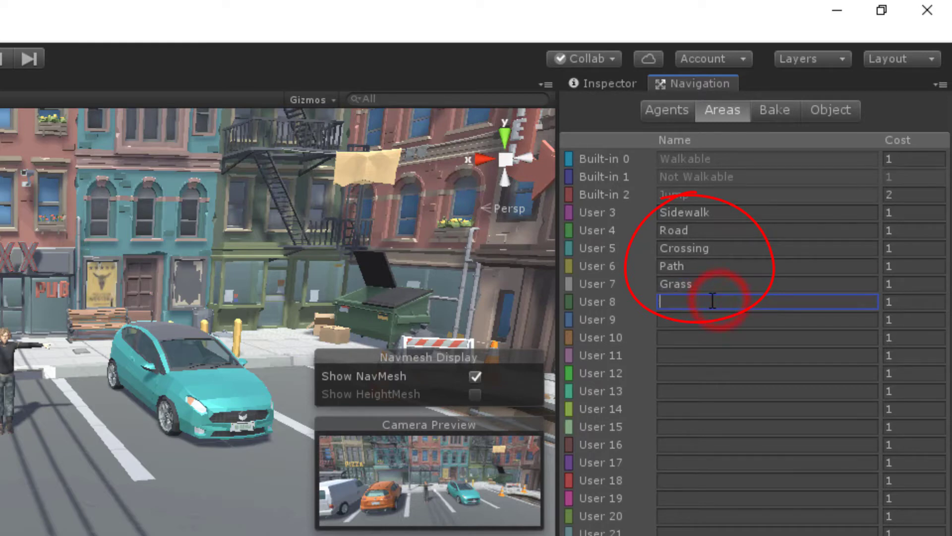
text(Stairs)
key(Tab)
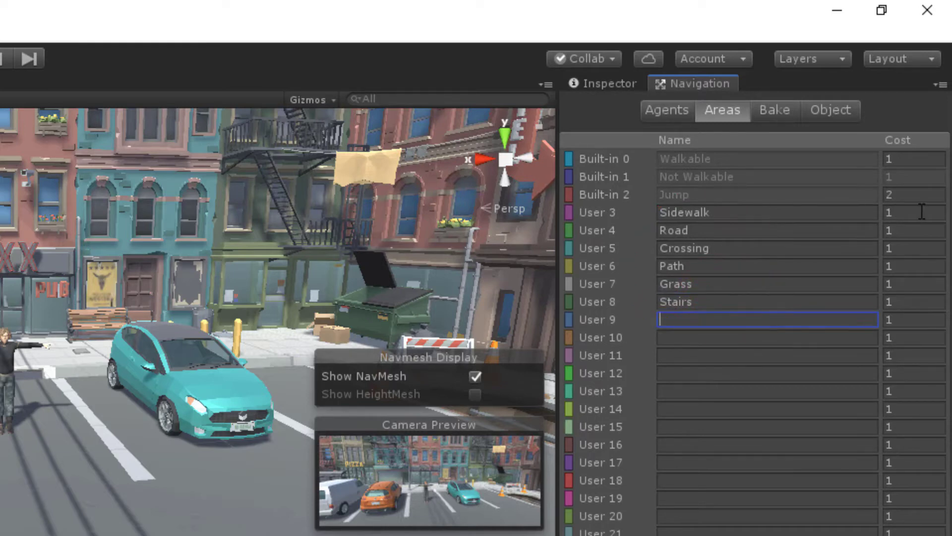
Set the navigation area cost to 2 for Crossing, Path and Stairs, and to 4 for Road
click(921, 212)
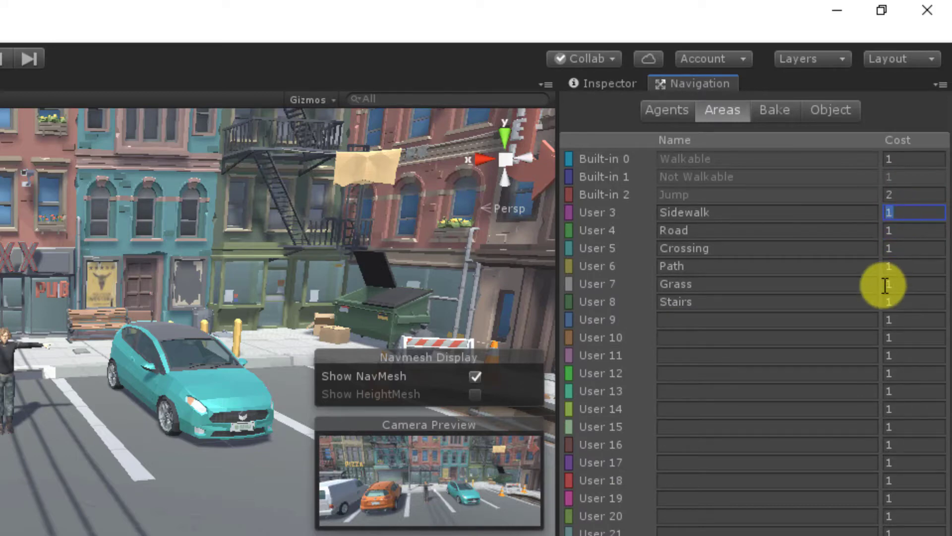
click(902, 251)
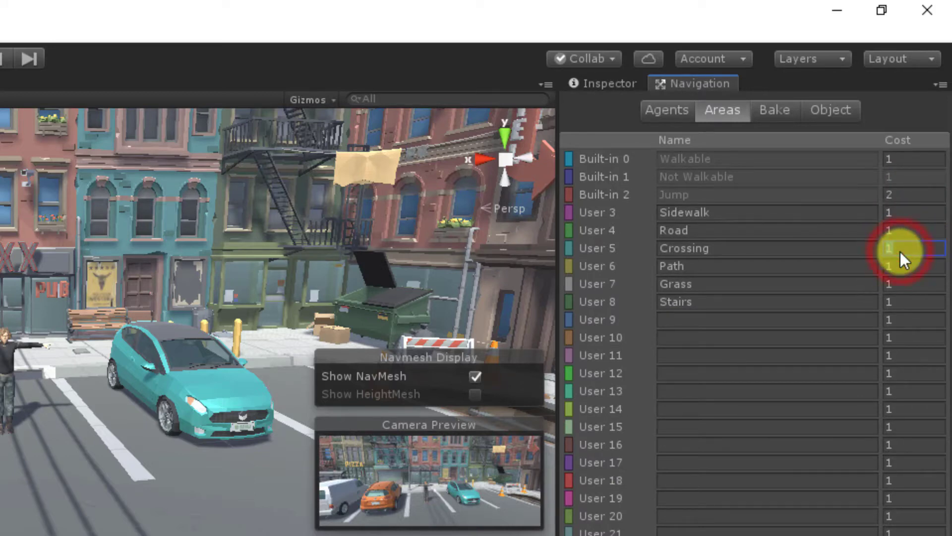
text(2)
click(897, 270)
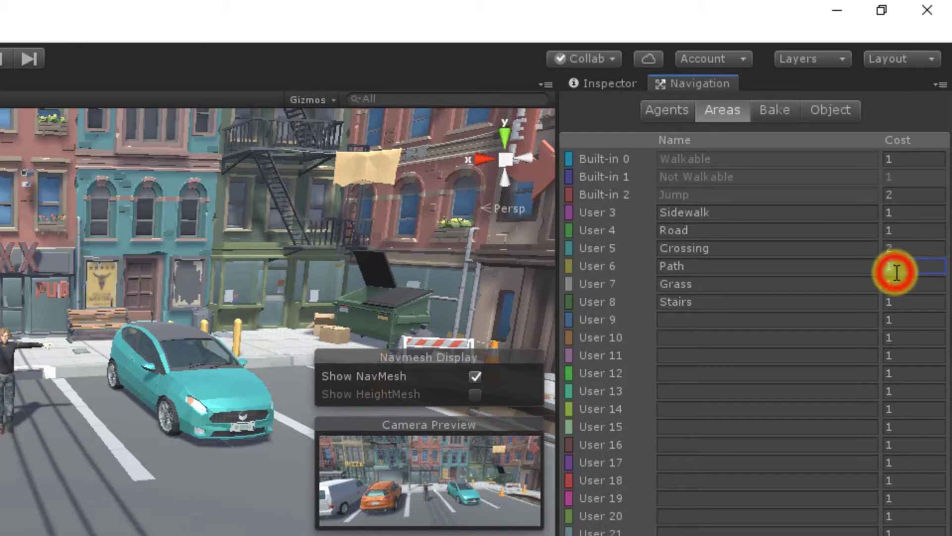
text(2)
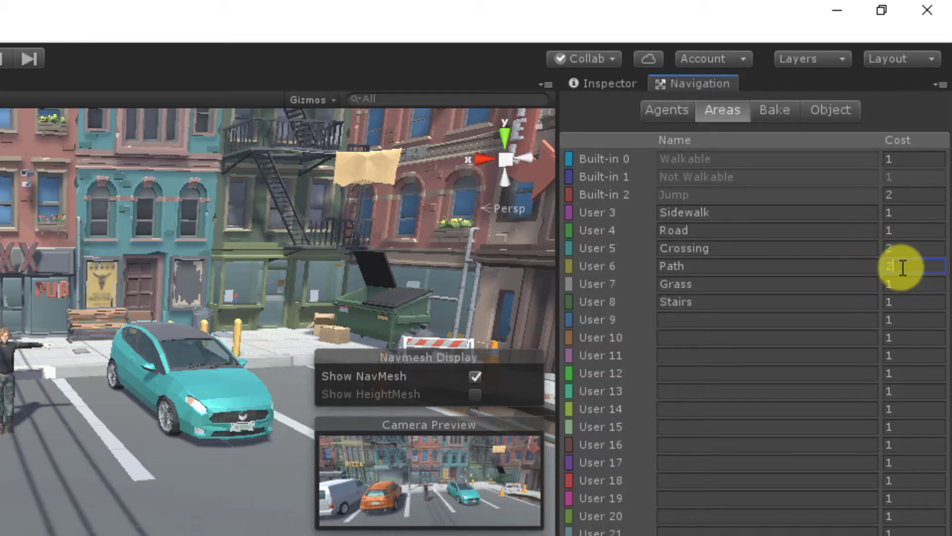
click(900, 283)
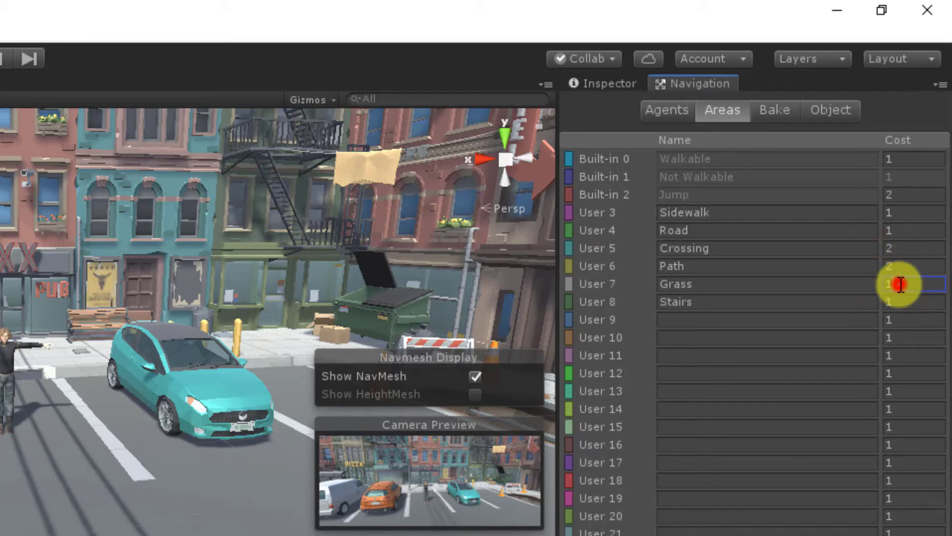
click(898, 302)
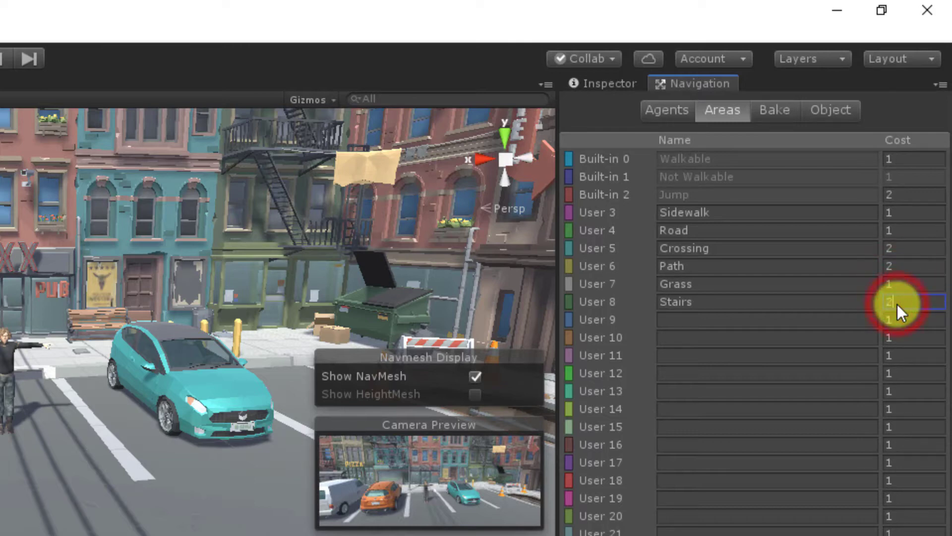
text(2)
click(924, 234)
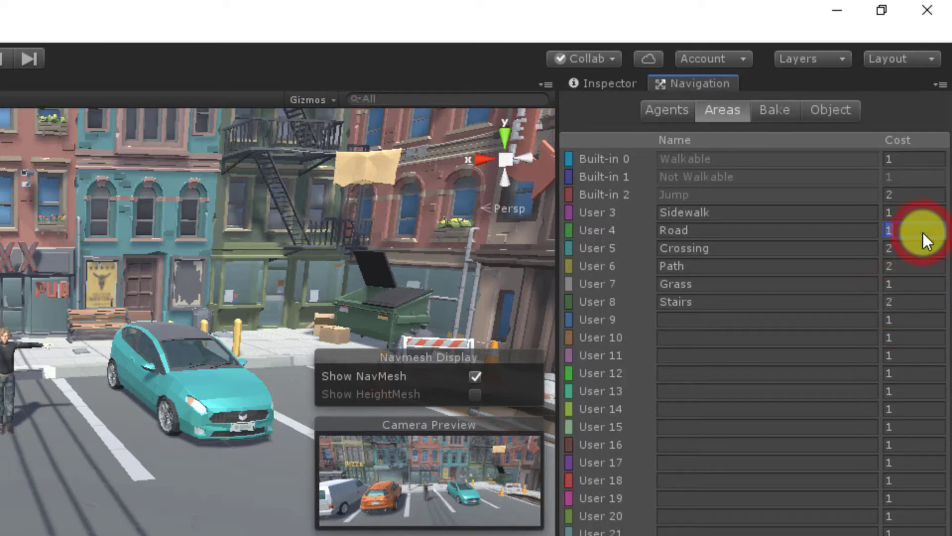
text(4)
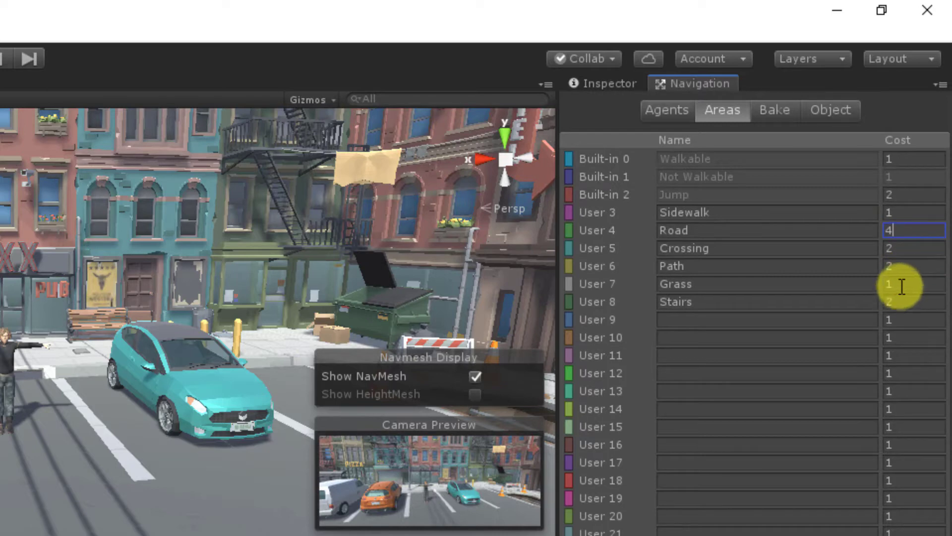
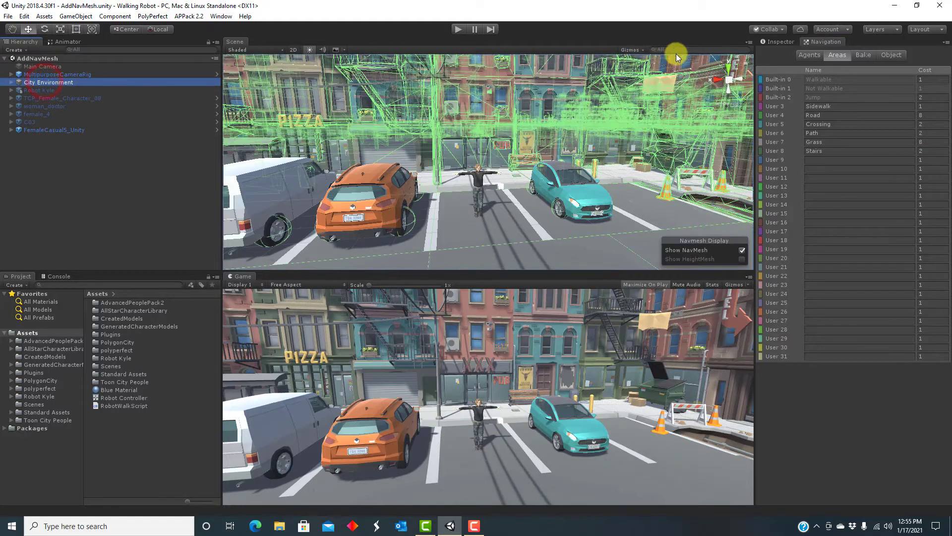
Expand the City Environment object and enable the Navigation Static flag for it and all its child objects
click(779, 40)
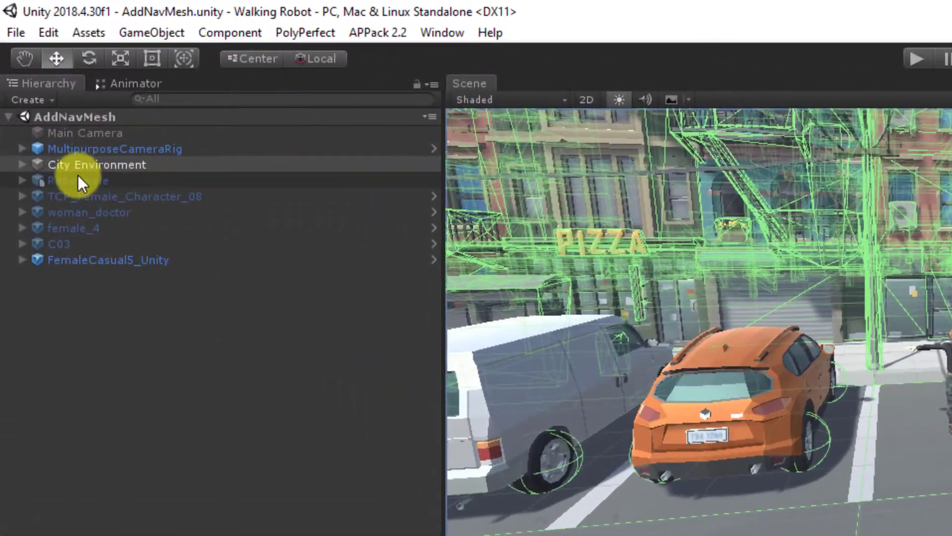
click(19, 165)
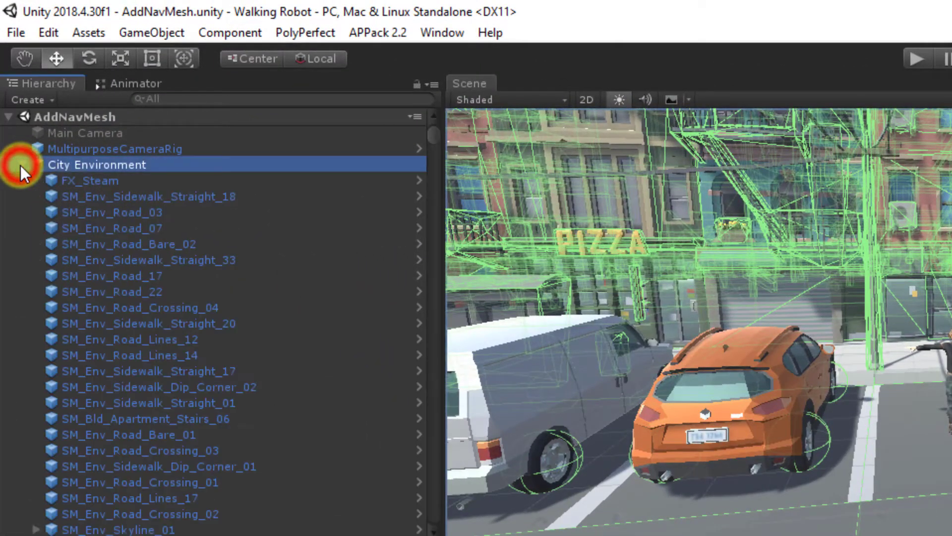
drag(432, 132, 446, 117)
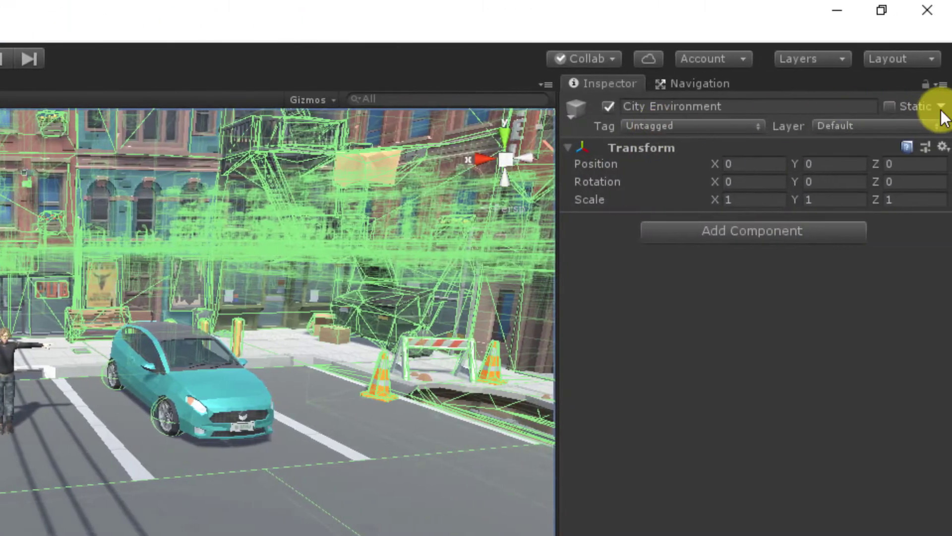
click(938, 106)
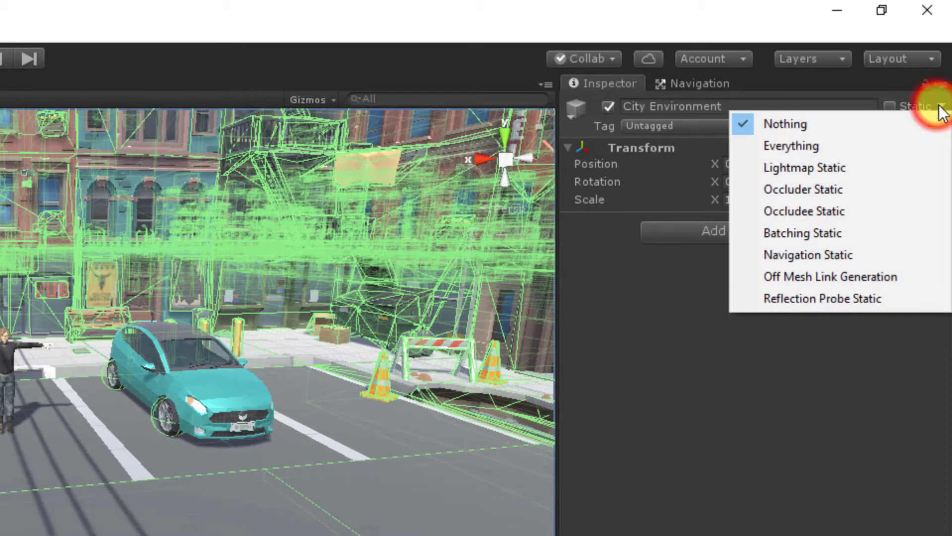
click(904, 258)
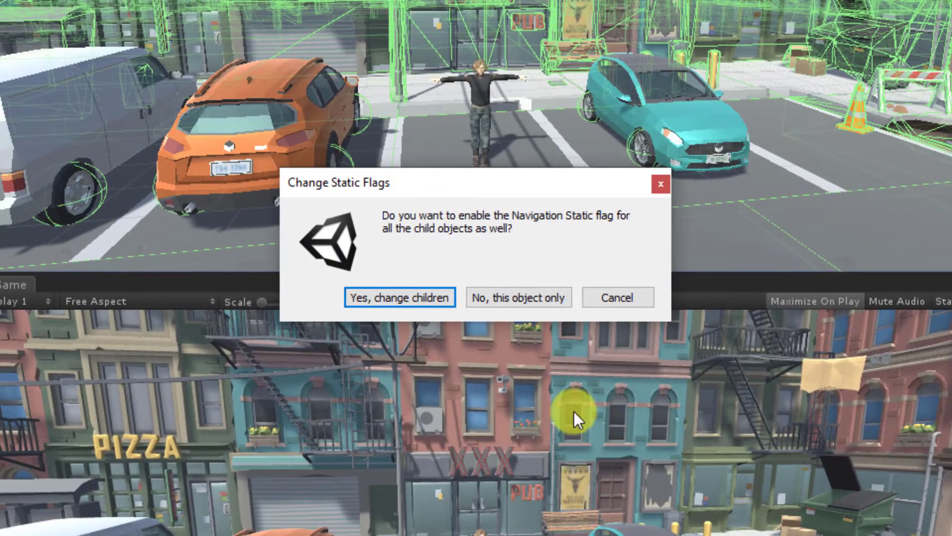
click(391, 295)
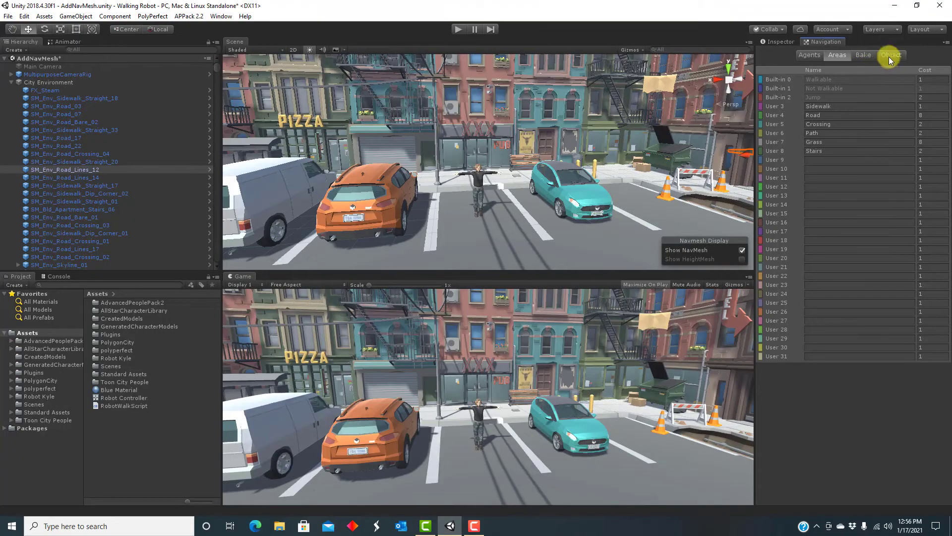
Show the object navigation settings and dock the Hierarchy next to the Navigation window
click(888, 55)
click(835, 117)
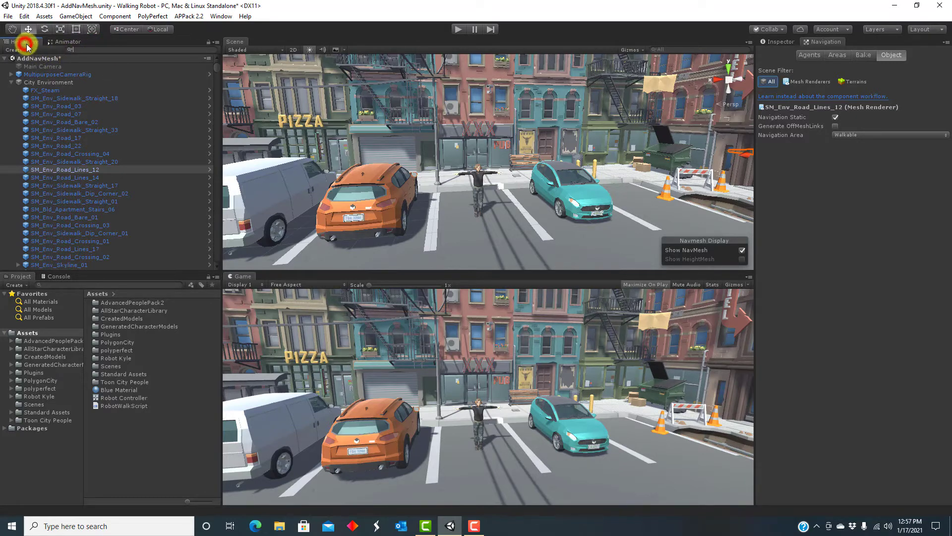
drag(98, 43, 692, 75)
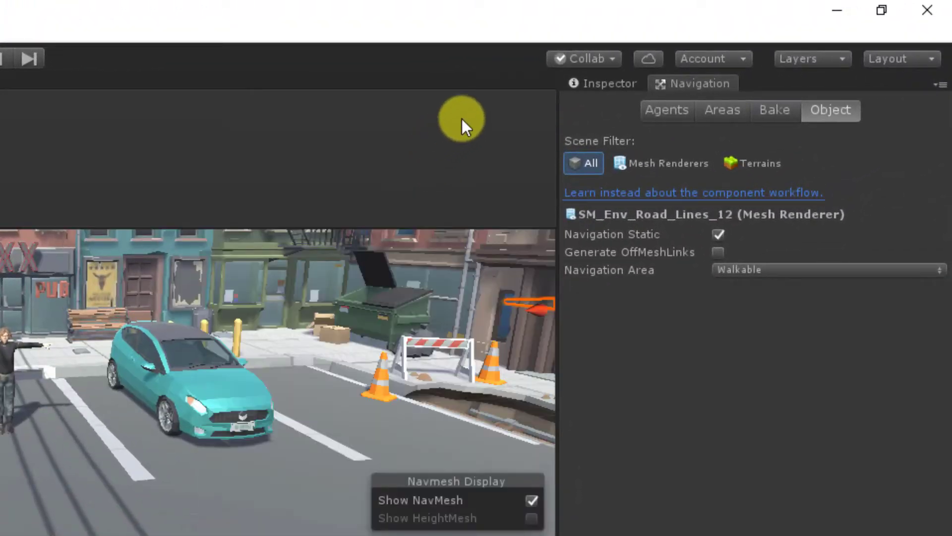
drag(462, 118, 355, 269)
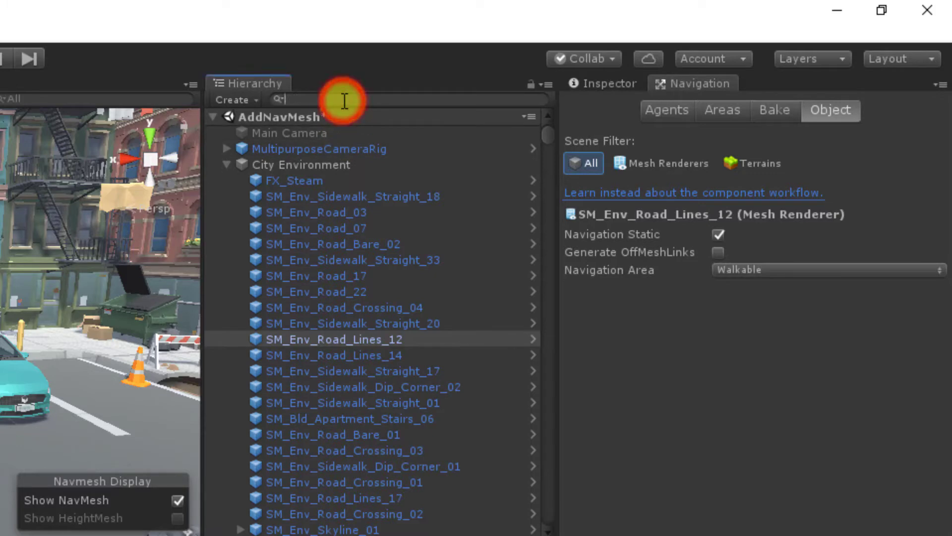
Filter the Hierarchy by Sidewalk and assign all matching objects and their children to the Sidewalk navigation area
text(Sidewal)
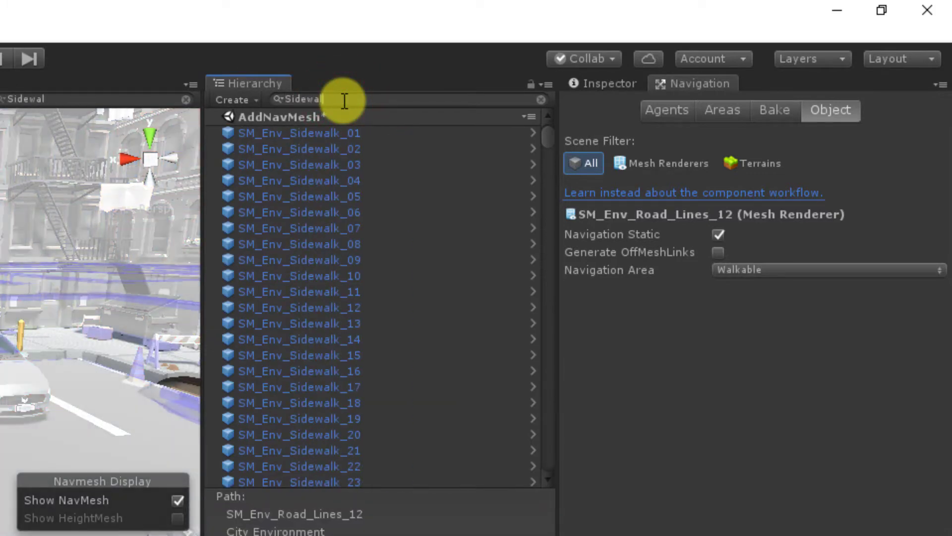
text(k)
click(320, 134)
mouse_move(552, 133)
mouse_down()
mouse_move(549, 147)
mouse_move(549, 139)
mouse_up()
scroll(536, 314, down, 5)
scroll(536, 314, down, 15)
shift+click(353, 477)
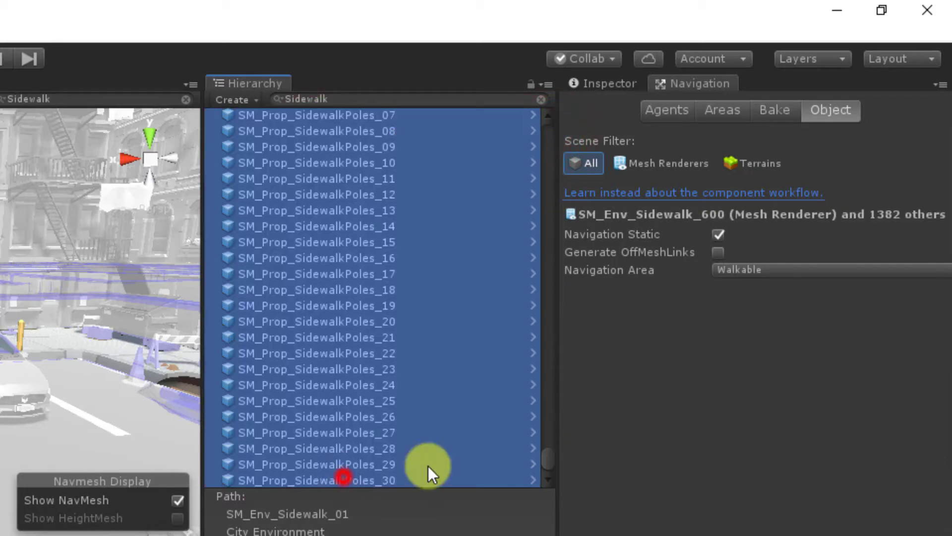
click(771, 272)
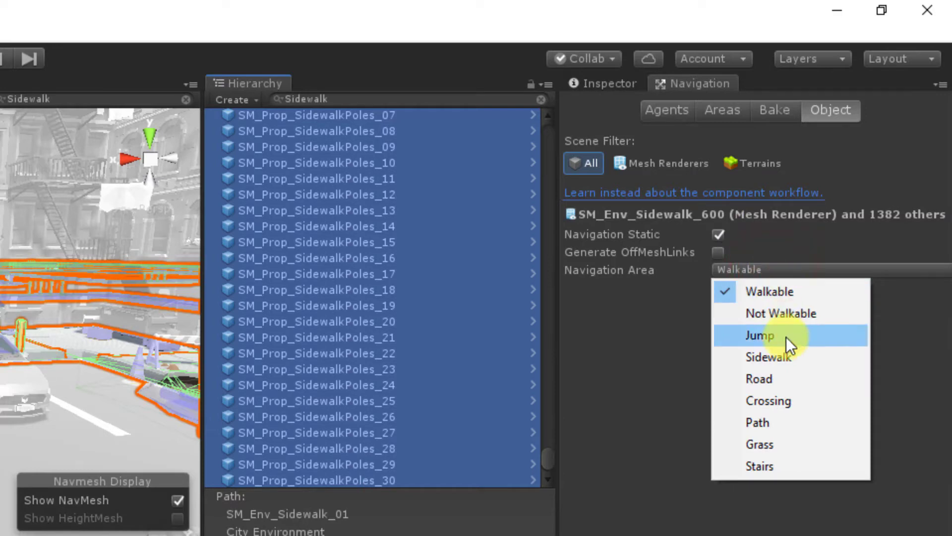
click(783, 362)
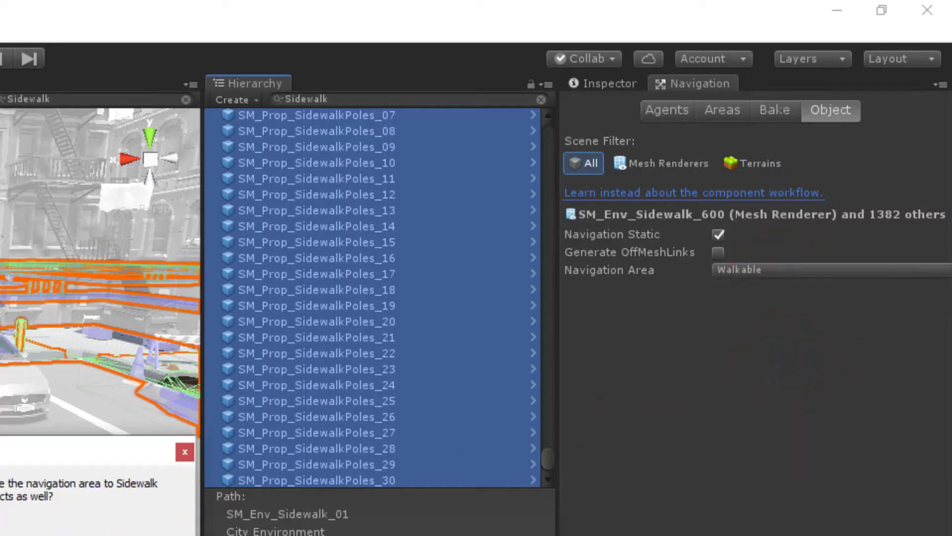
key(Return)
click(318, 321)
Filter the Hierarchy by Road and assign SM_Env_Road_02 through SM_Env_Road_Bare_199 to the Road navigation area
click(361, 94)
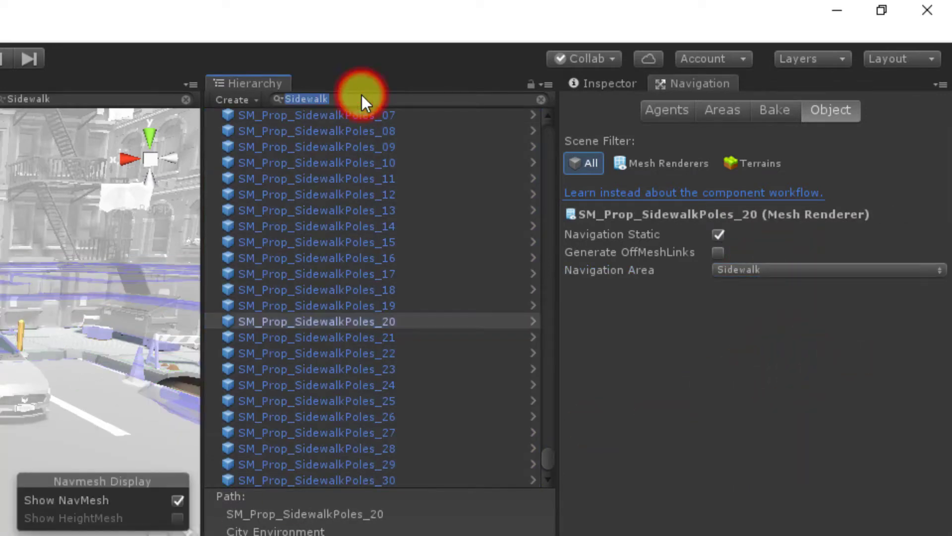
text(Road)
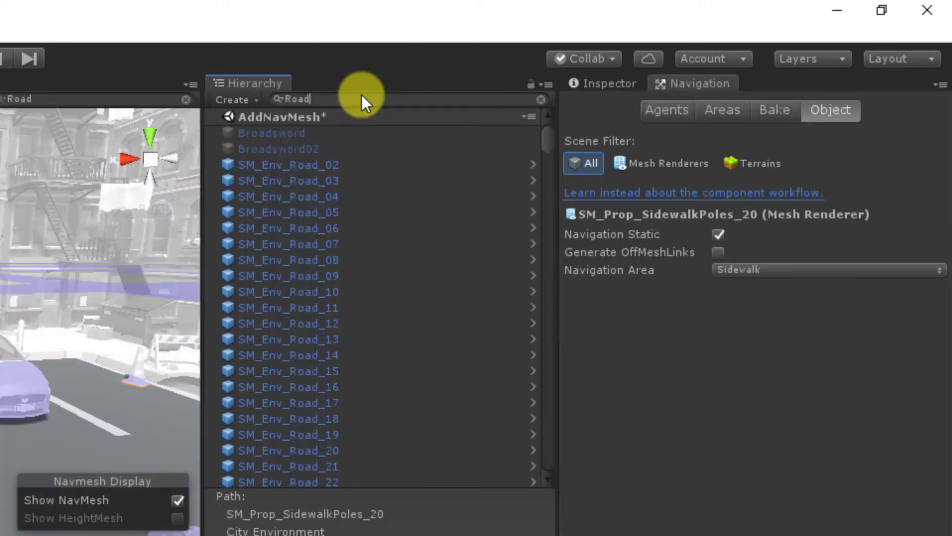
click(320, 164)
drag(549, 136, 529, 394)
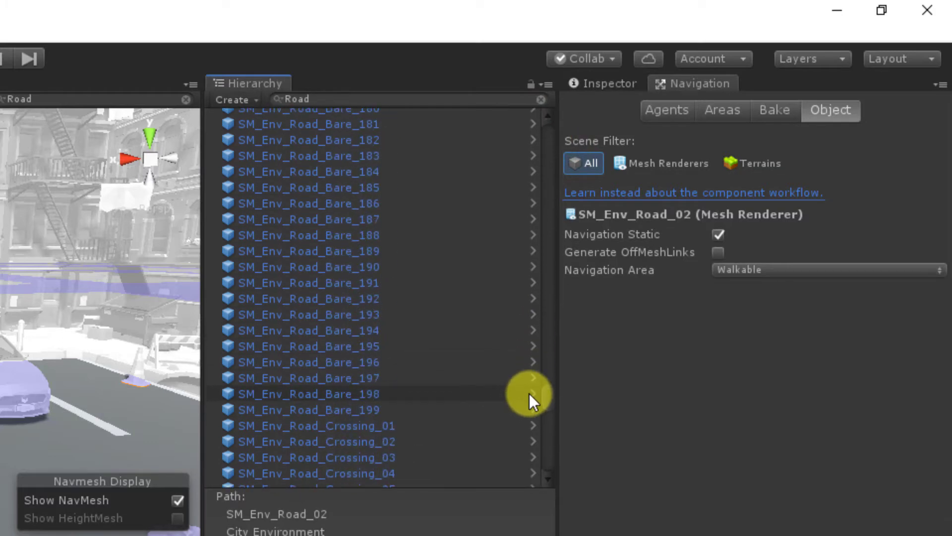
shift+click(350, 409)
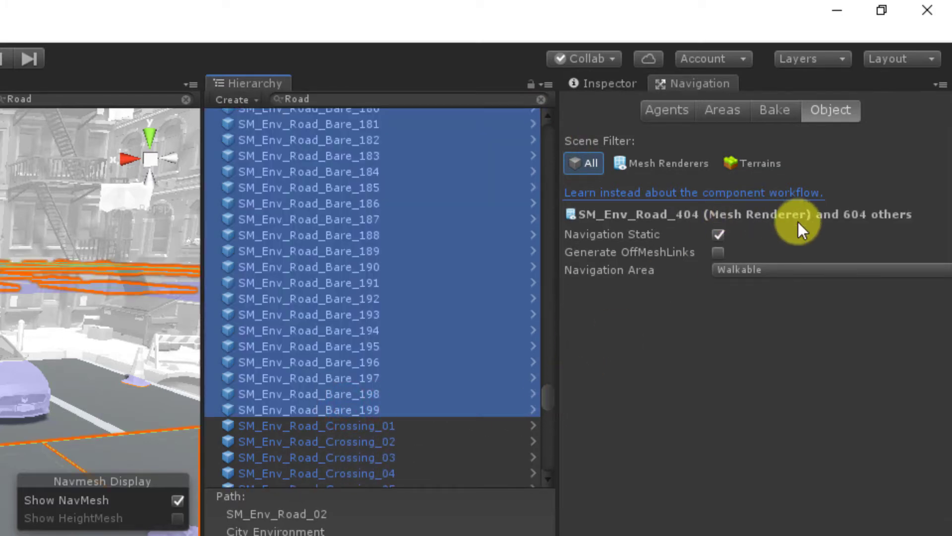
click(802, 272)
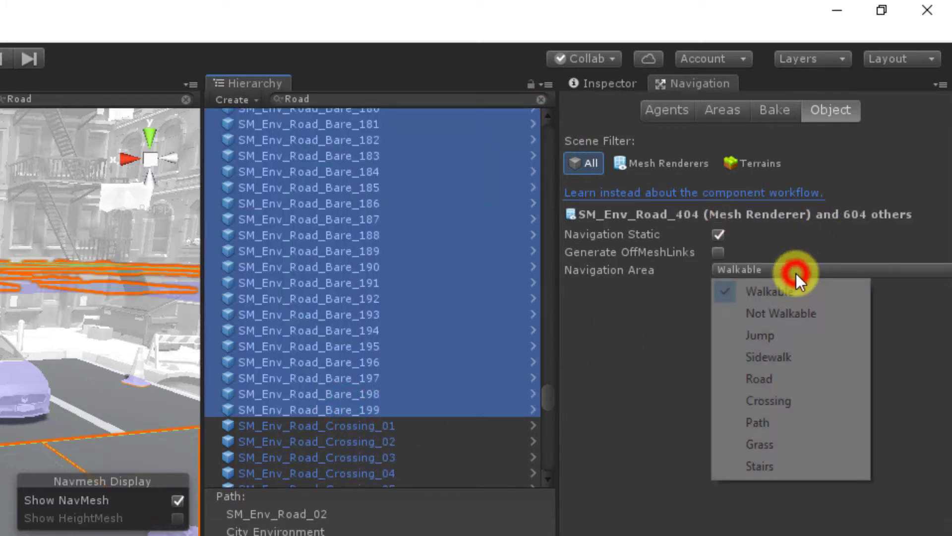
click(777, 380)
Assign the objects from SM_Env_Road_Lines_02 through SM_Env_Road_YellowLines_28 to the Road navigation area
drag(551, 400, 531, 472)
click(322, 175)
shift+click(373, 477)
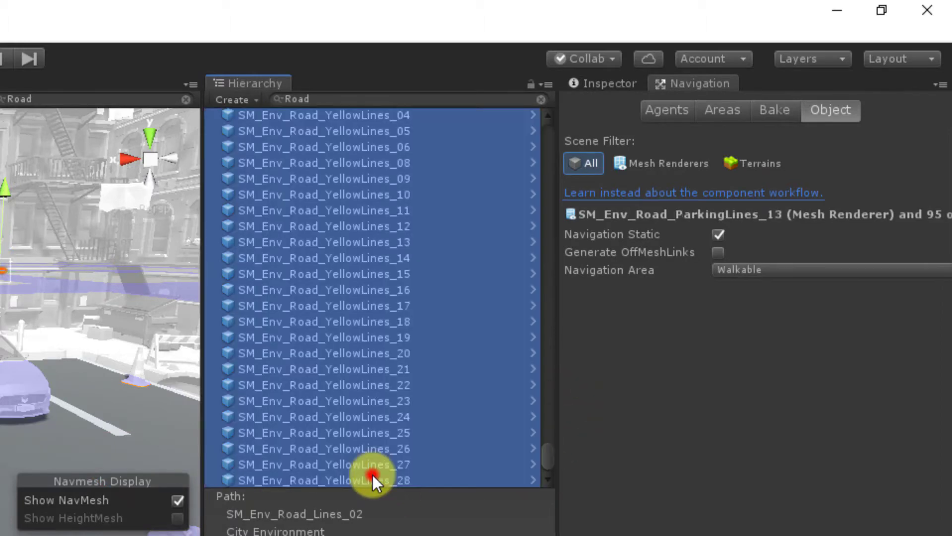
click(788, 270)
click(782, 378)
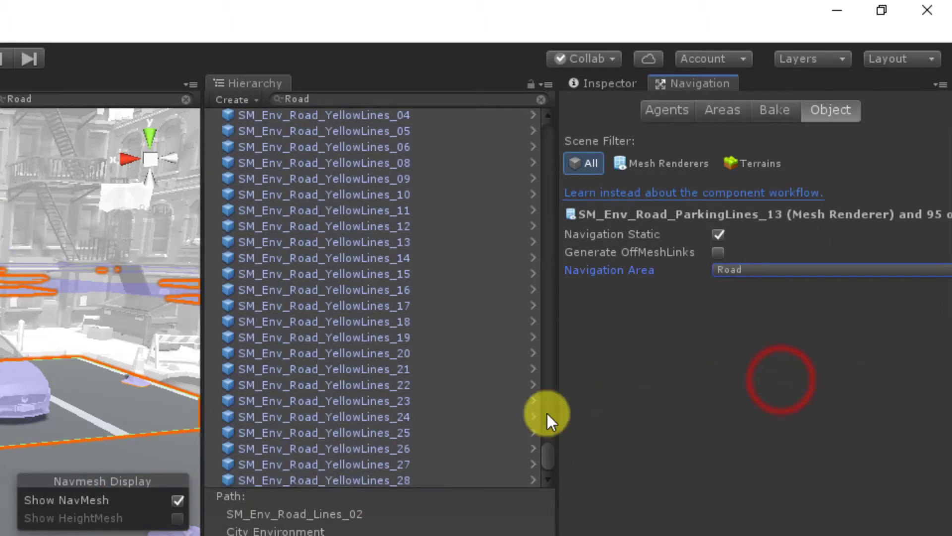
Filter the Hierarchy by Road_Crossing and assign all matching objects to the Crossing navigation area
drag(552, 454, 550, 415)
click(317, 97)
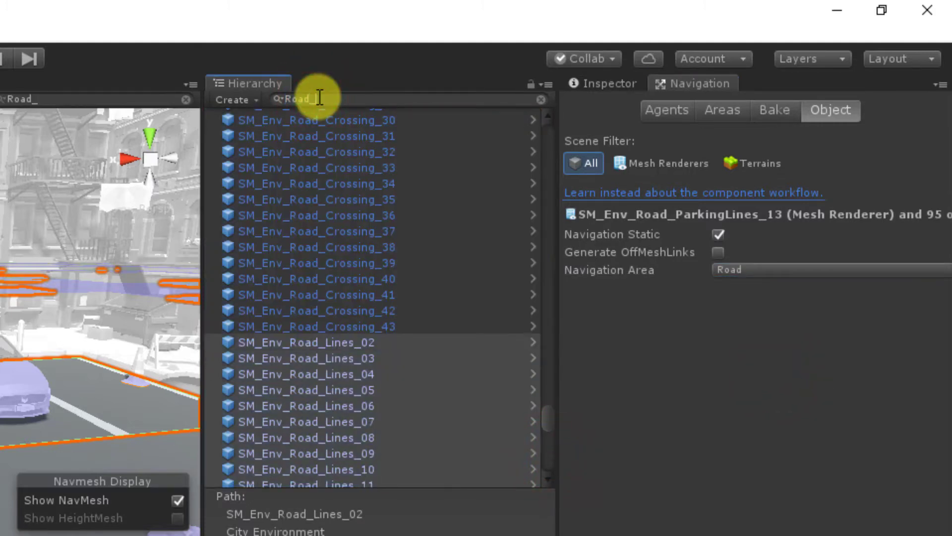
text(_Crossing)
click(341, 132)
scroll(400, 468, down, 7)
shift+click(400, 471)
click(815, 271)
click(805, 403)
click(318, 274)
Filter the Hierarchy by Path and assign all GrassPath objects to the Path navigation area
click(371, 97)
text(Pat)
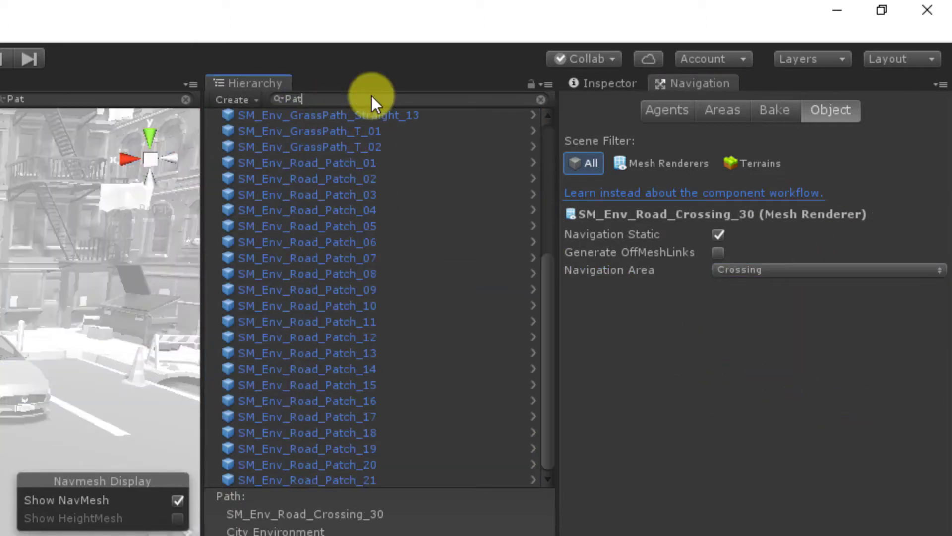
text(h)
click(343, 133)
shift+click(317, 386)
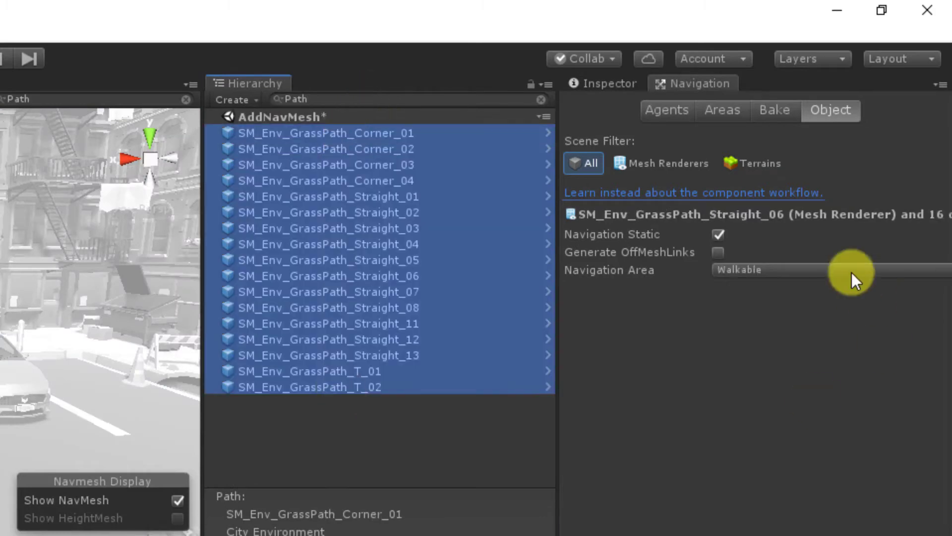
click(853, 272)
click(802, 423)
Filter the Hierarchy by Grass_ and assign all matching objects to the Grass navigation area
click(350, 97)
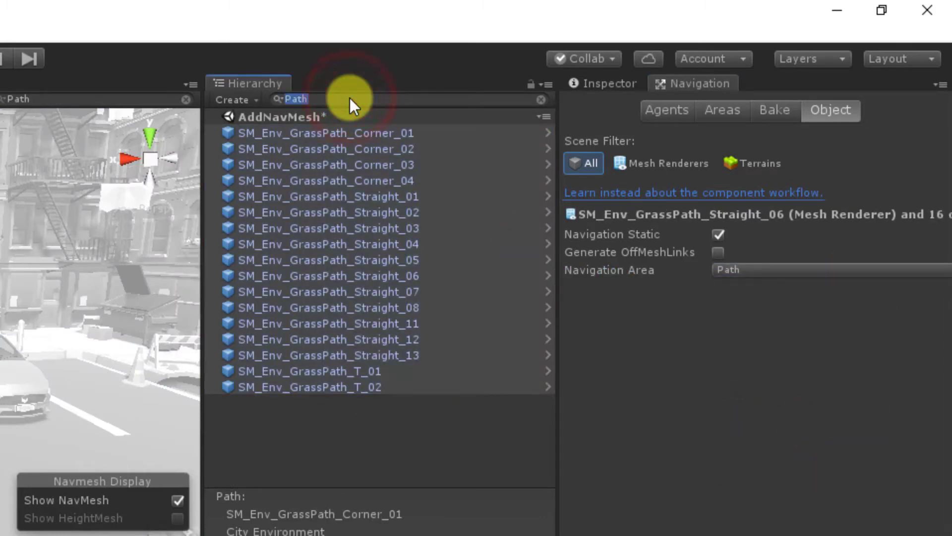
text(Grass_)
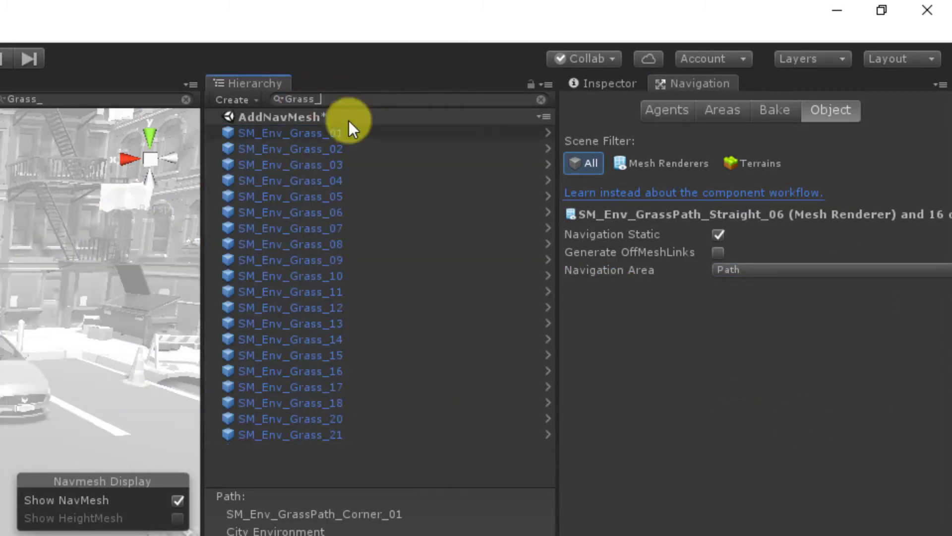
click(307, 133)
shift+click(296, 434)
click(843, 270)
click(824, 444)
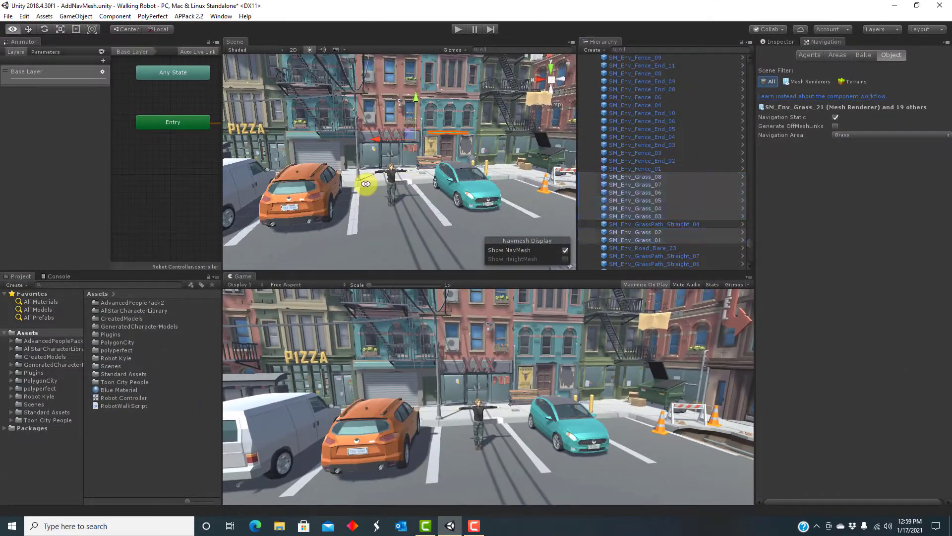
Select the apartment stairs across the street in the scene to identify their object name
alt+drag(366, 184, 487, 141)
key(w)
click(489, 138)
click(680, 60)
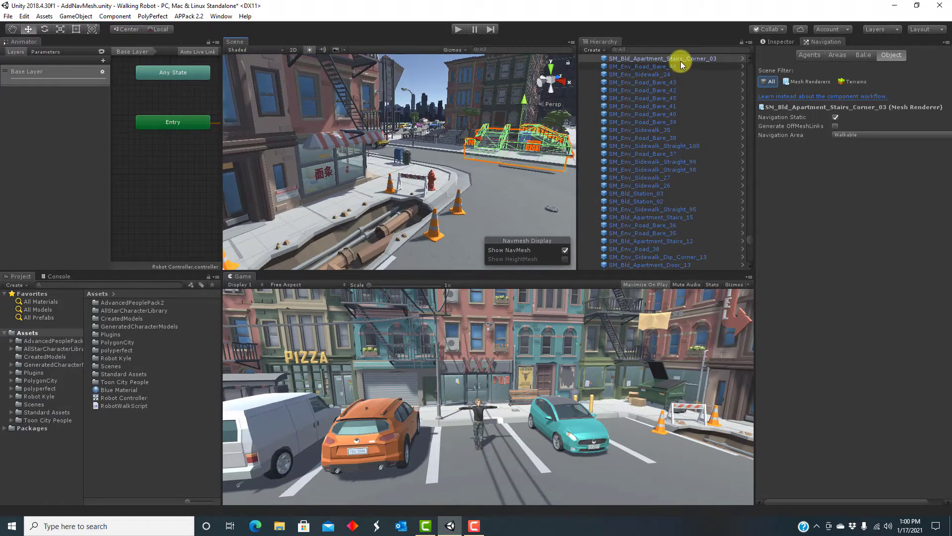
Filter the Hierarchy by Stairs, assign all matching objects to the Stairs navigation area, and clear the filter
click(637, 50)
text(Stairs)
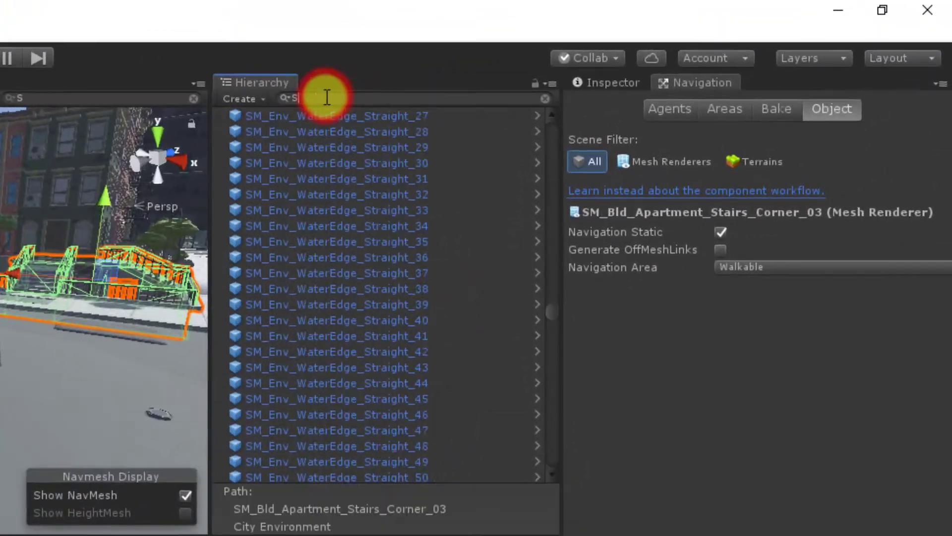
click(367, 132)
scroll(549, 249, down, 5)
shift+click(372, 486)
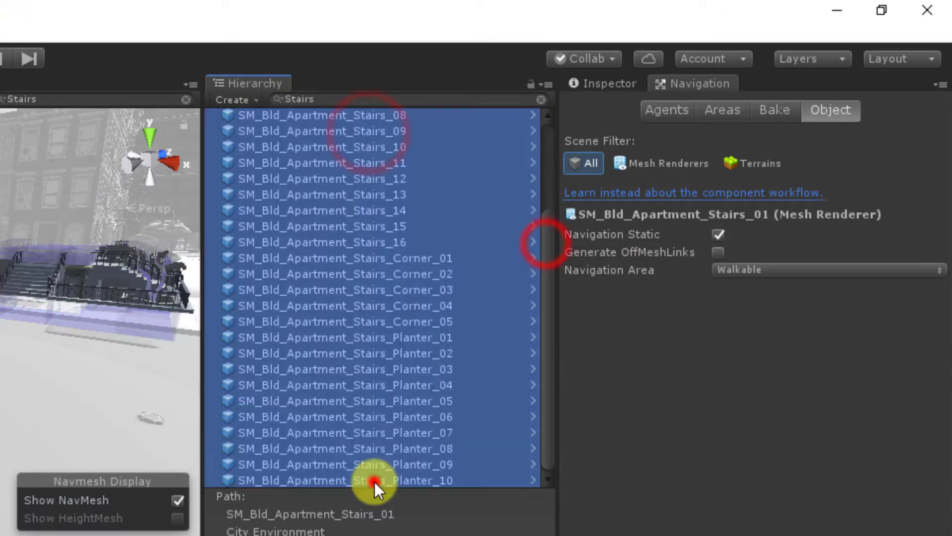
drag(550, 387, 554, 227)
click(838, 269)
click(793, 466)
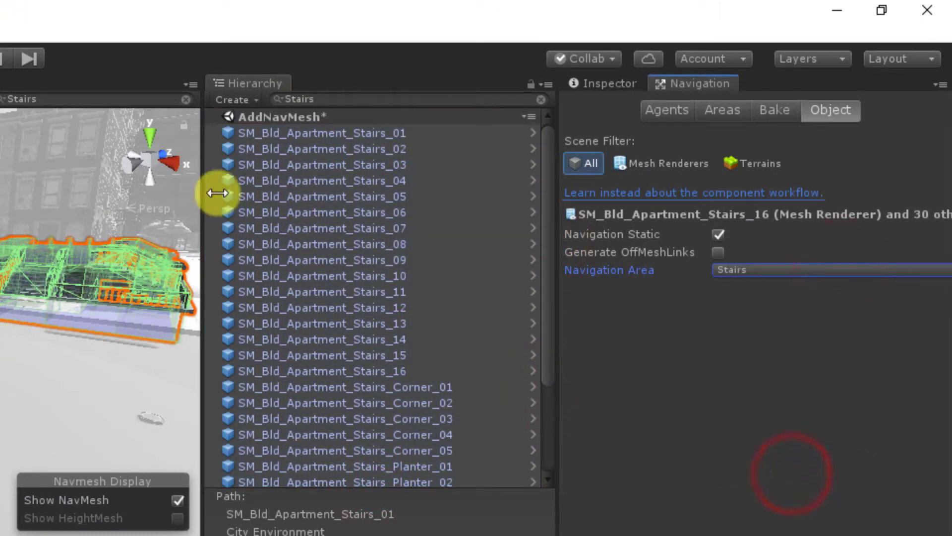
click(541, 99)
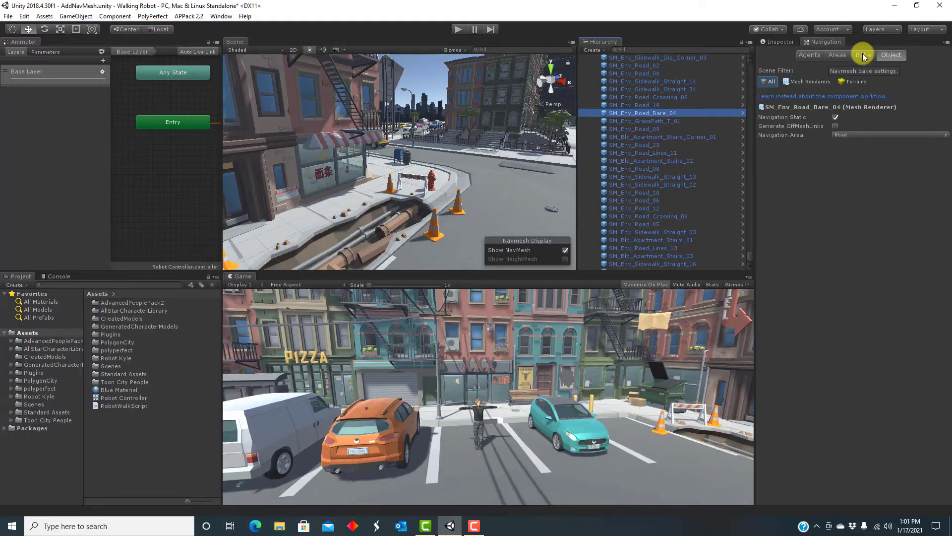
Enable Height Mesh in the advanced bake settings, dock the Hierarchy back beside the Animator, and bake the NavMesh
click(863, 55)
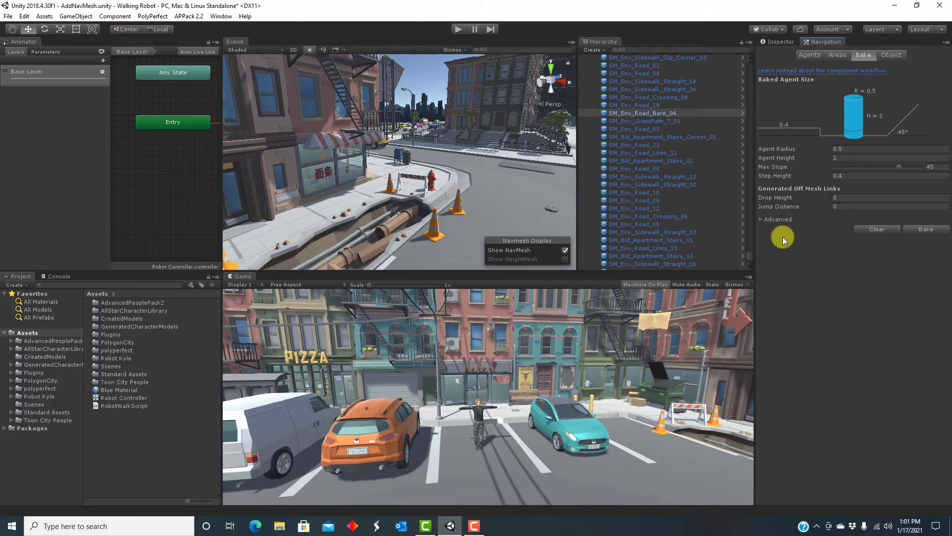
click(762, 219)
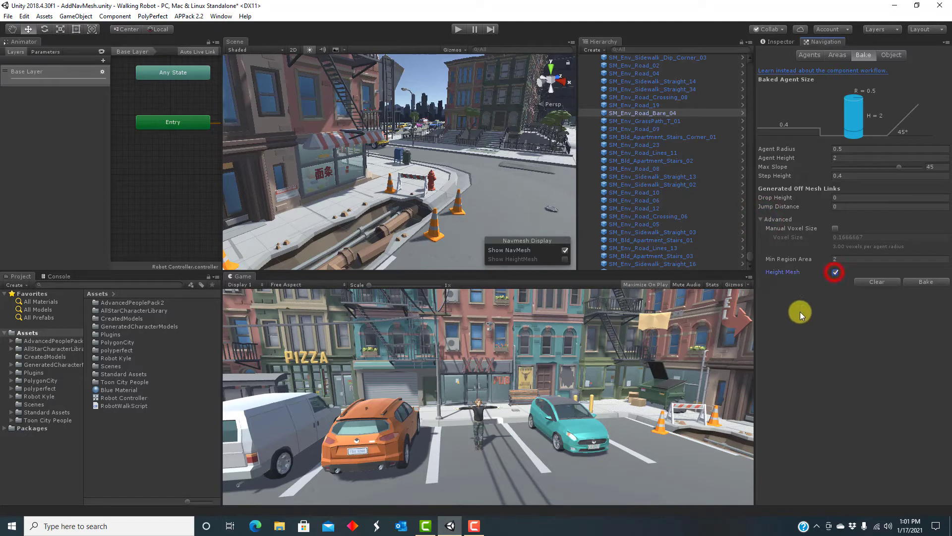
drag(598, 41, 32, 43)
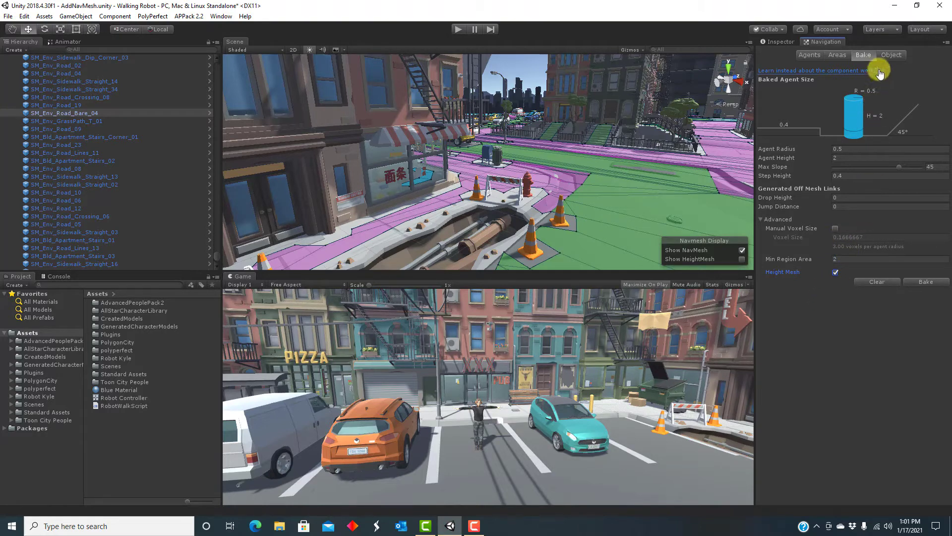
Compare the baked NavMesh colours on the sidewalks, grass and park paths with the navigation area list
click(838, 56)
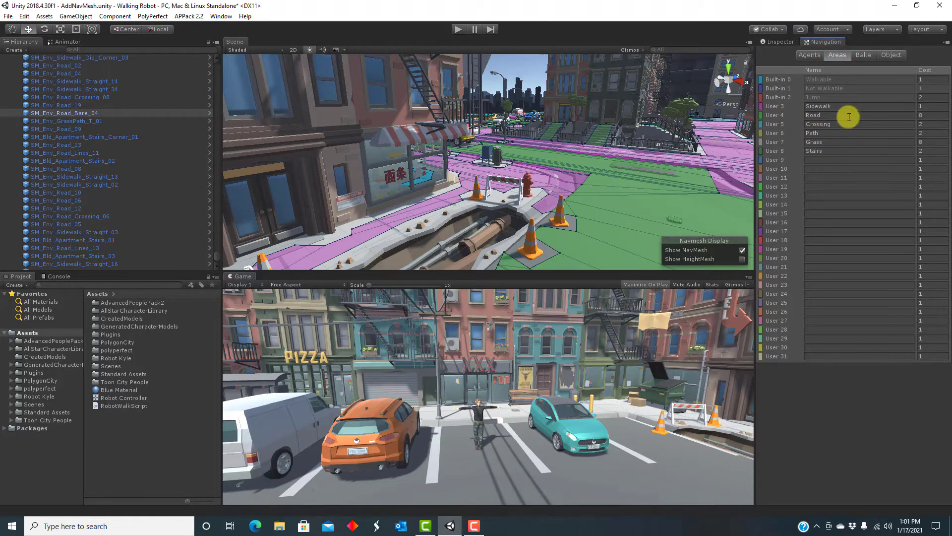
right_drag(656, 165, 691, 143)
click(691, 143)
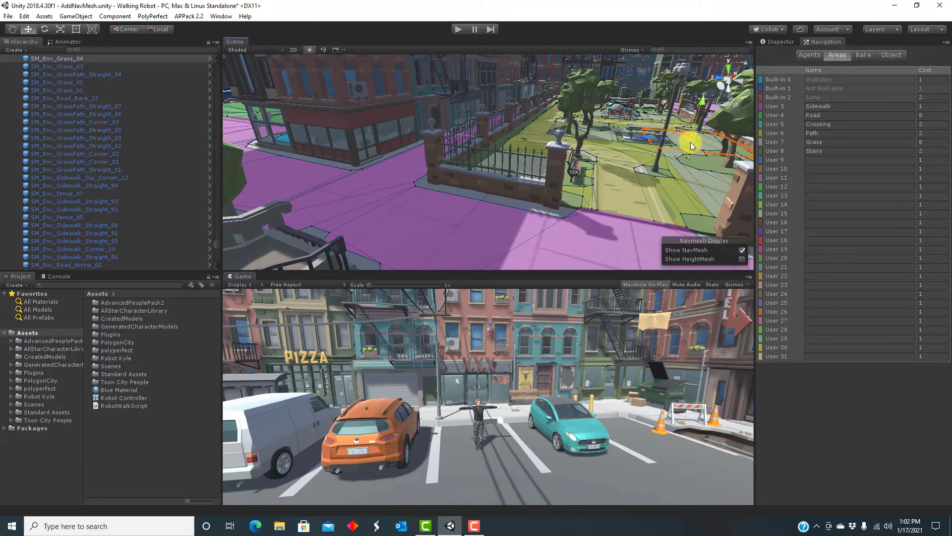
click(719, 168)
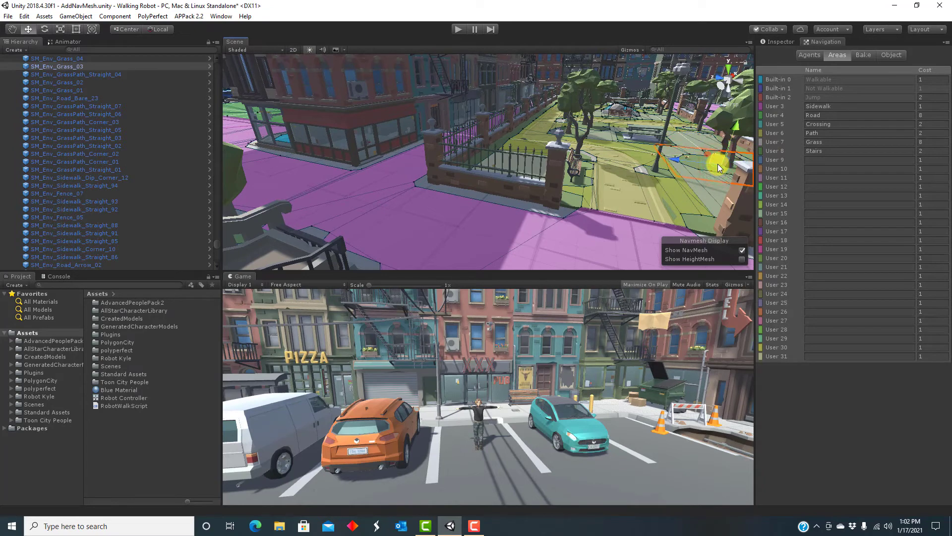
click(623, 192)
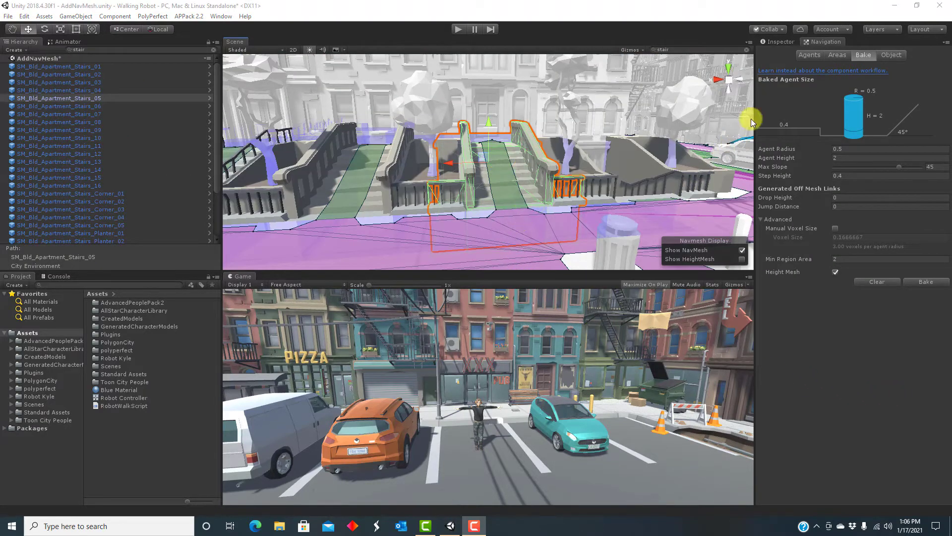
Show the HeightMesh and examine it up close on the apartment stairs
click(835, 55)
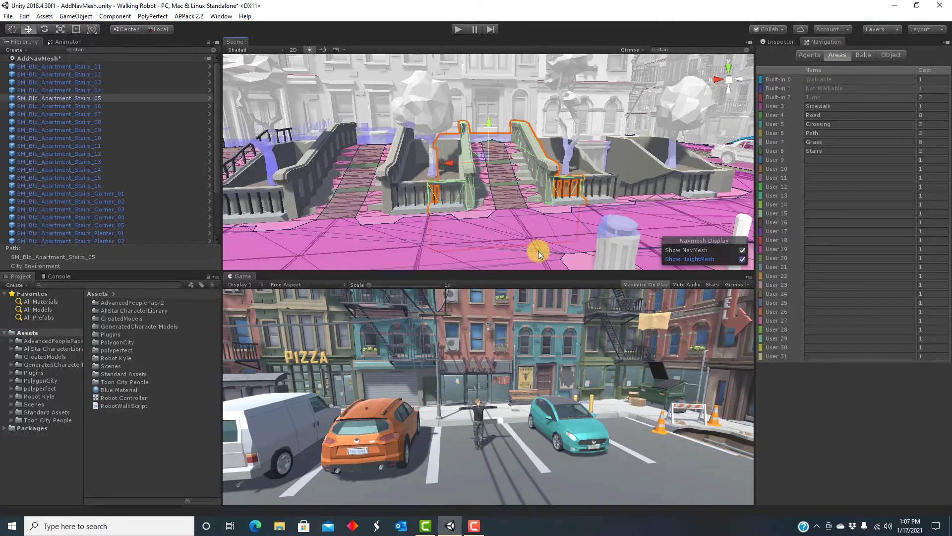
scroll(537, 251, up, 6)
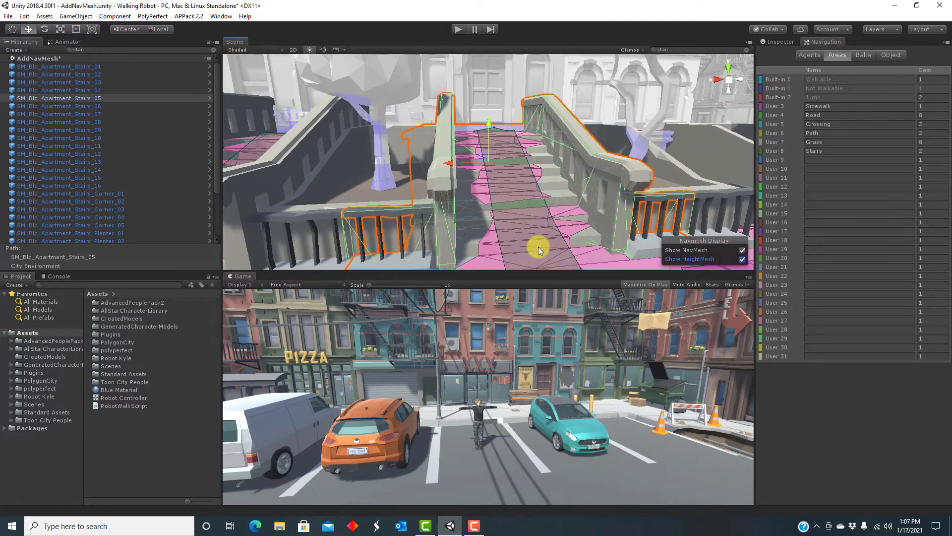
scroll(538, 248, up, 2)
scroll(541, 246, down, 3)
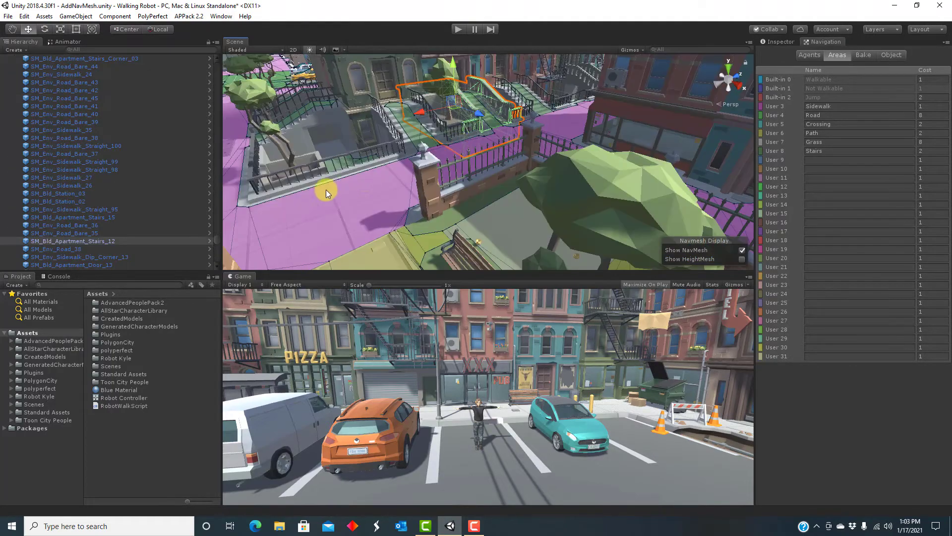
Select an ocean tile from an overview of the city, show its navigation object settings, and filter the Hierarchy by Ocean
scroll(326, 190, down, 8)
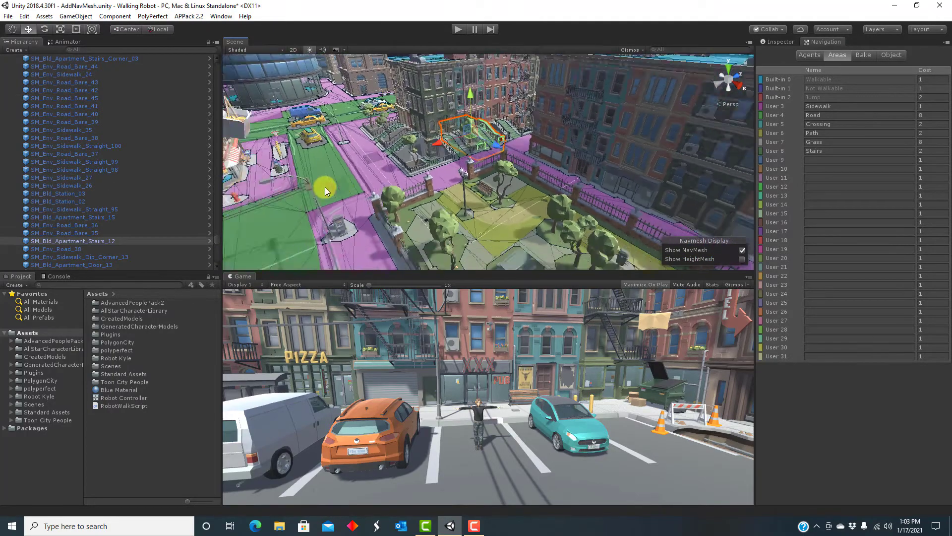
scroll(326, 189, down, 6)
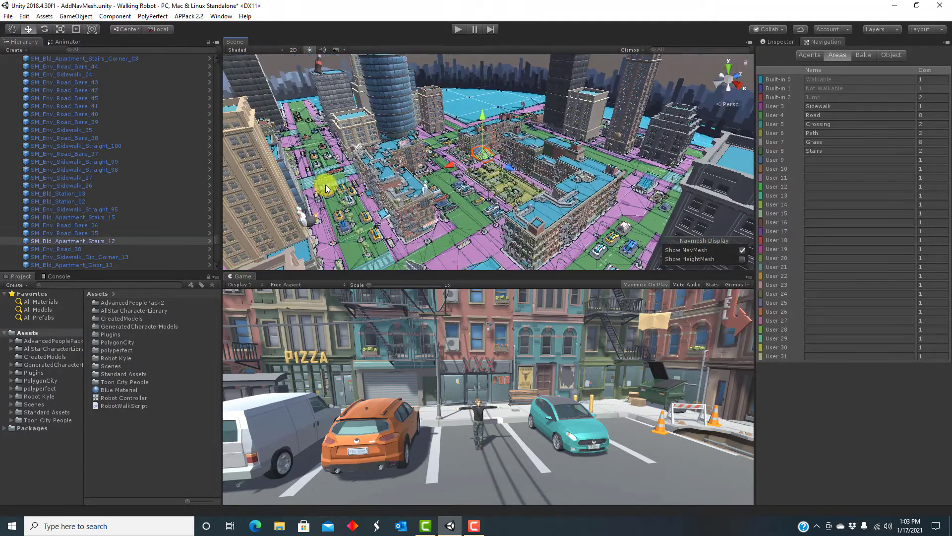
alt+drag(480, 208, 442, 190)
alt+drag(370, 212, 395, 251)
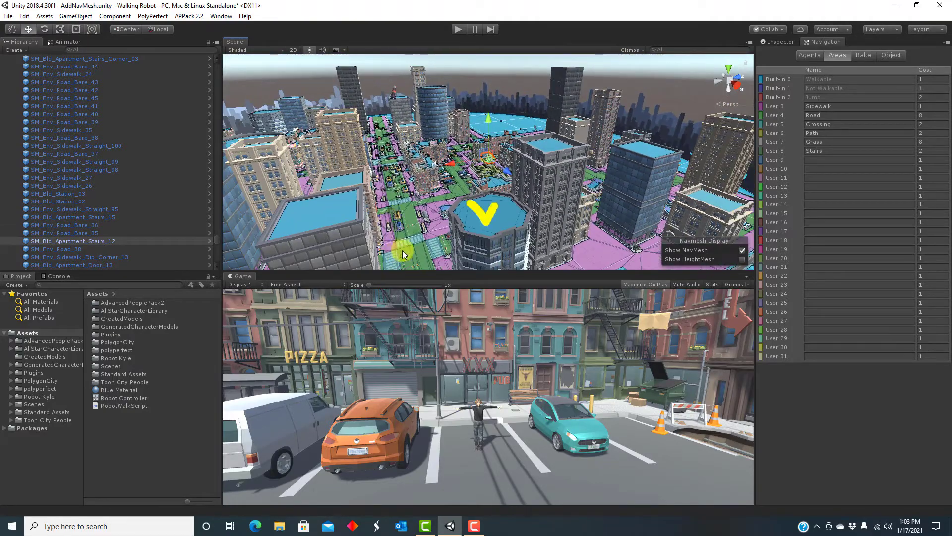
click(438, 249)
click(887, 54)
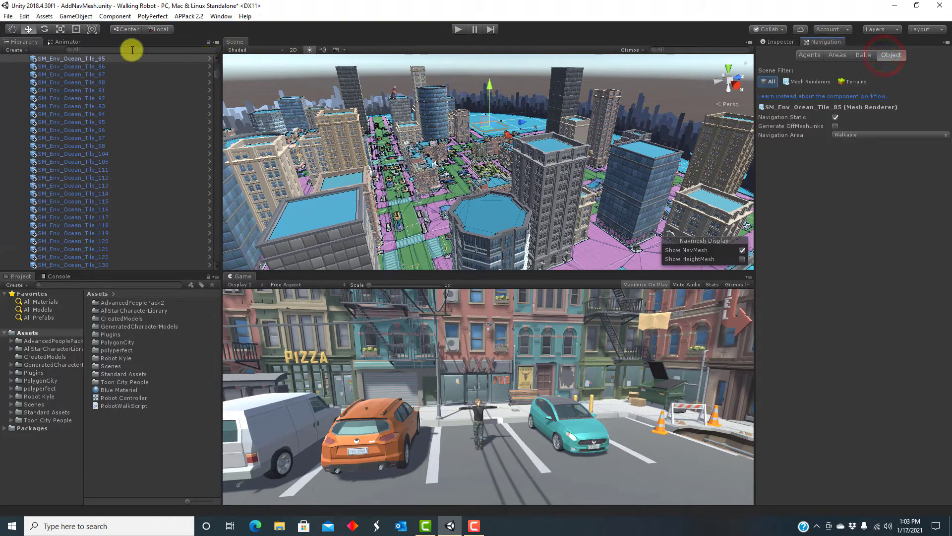
text(Ocean)
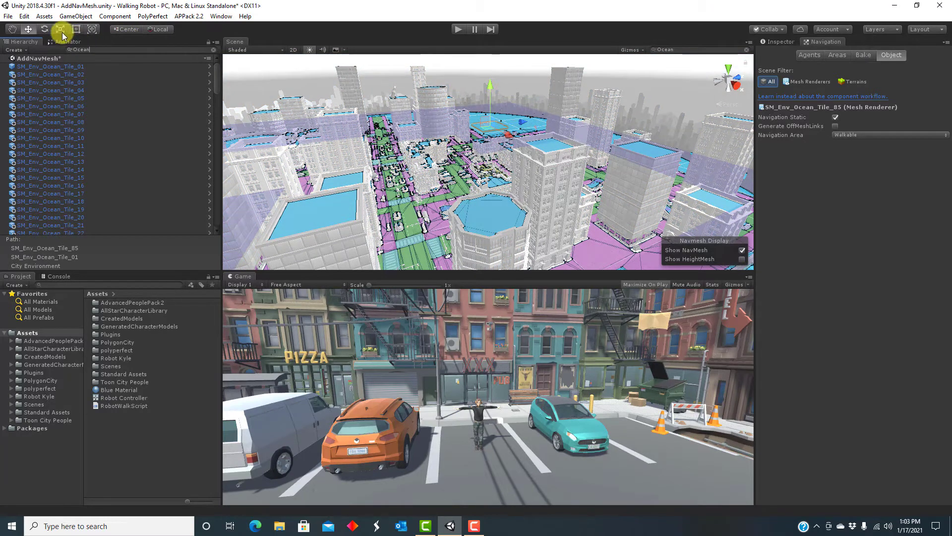
Assign all the ocean tiles and their children to the Not Walkable navigation area, and clear the Hierarchy filter
click(51, 68)
drag(215, 83, 210, 227)
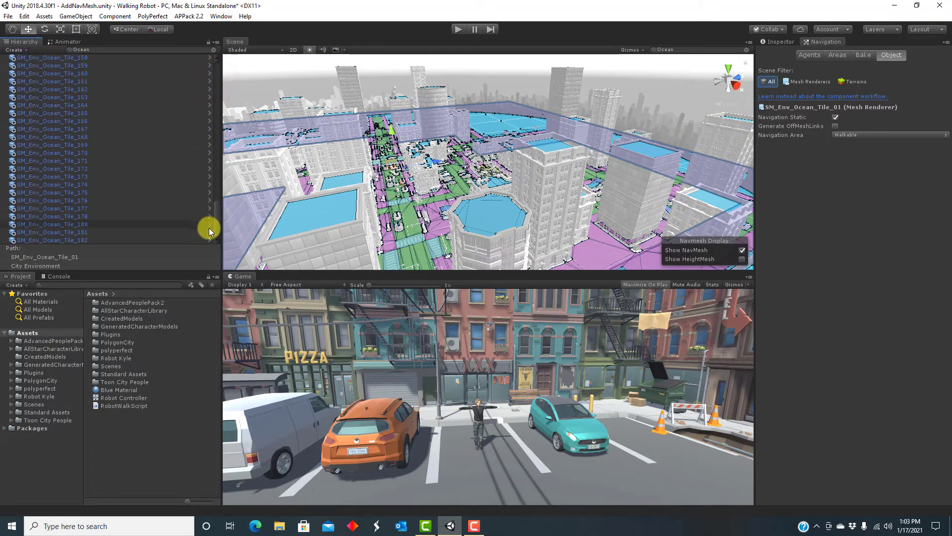
shift+click(77, 241)
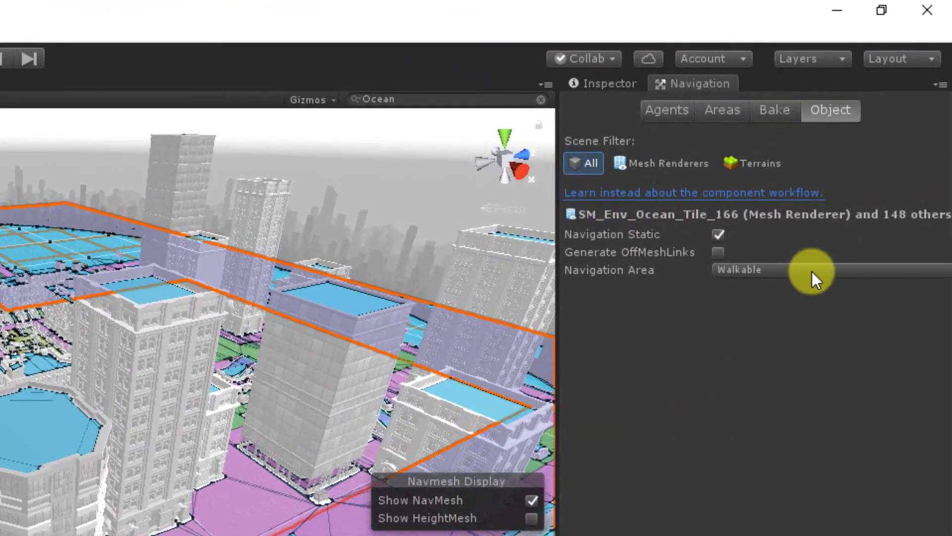
click(812, 271)
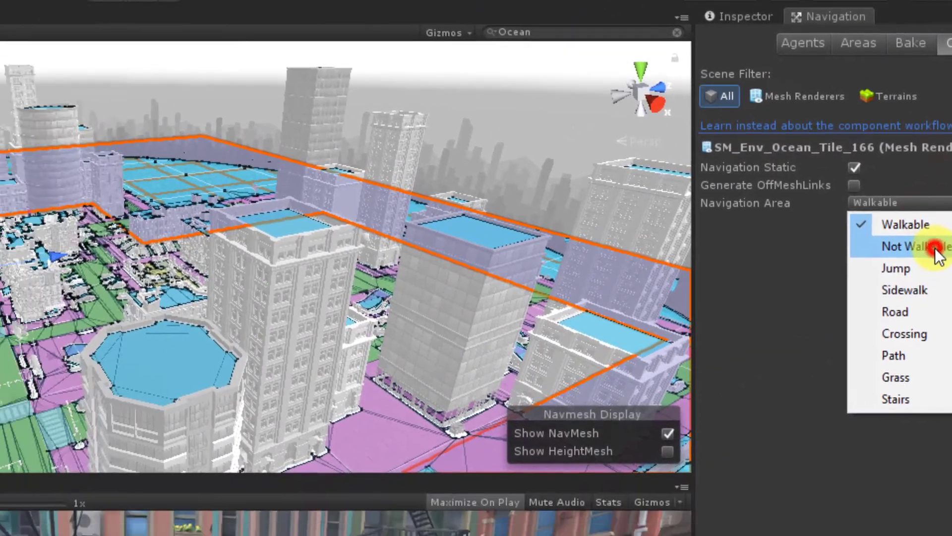
click(799, 315)
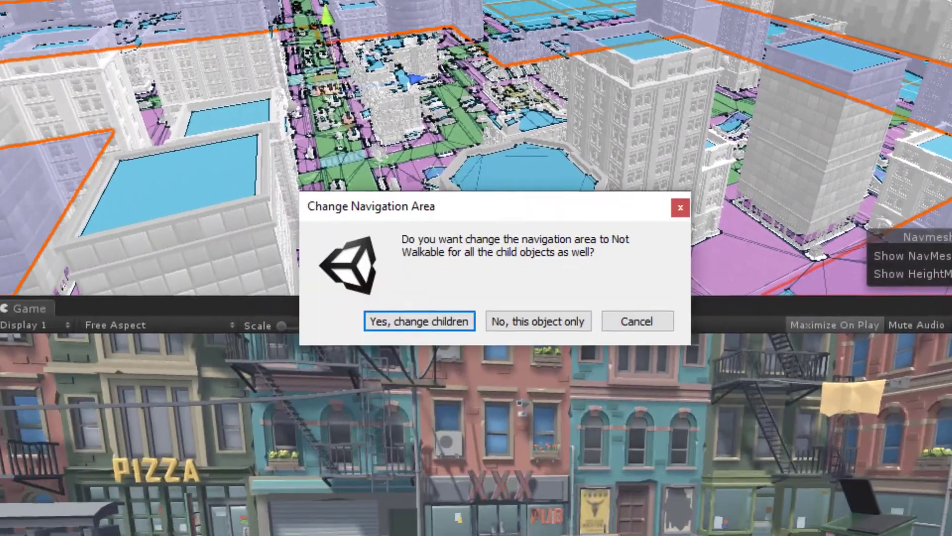
click(397, 326)
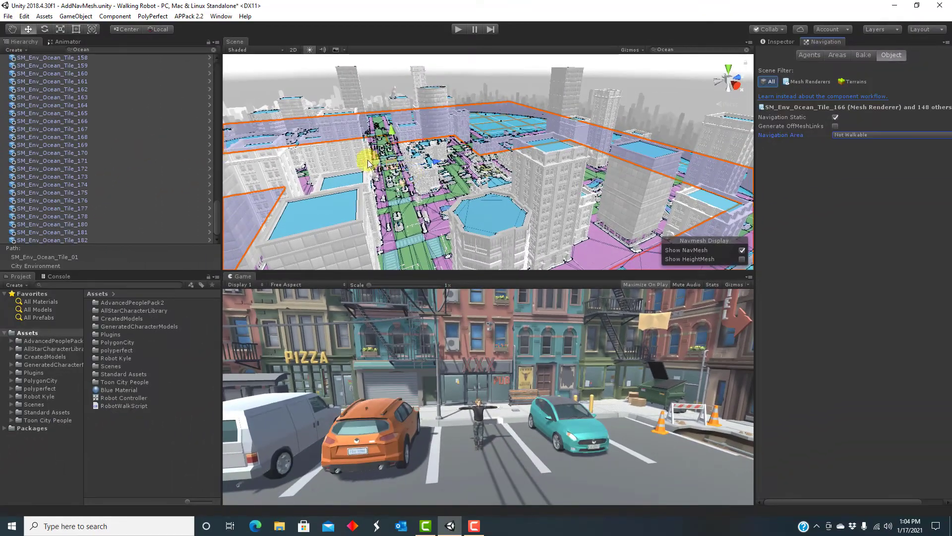
click(213, 50)
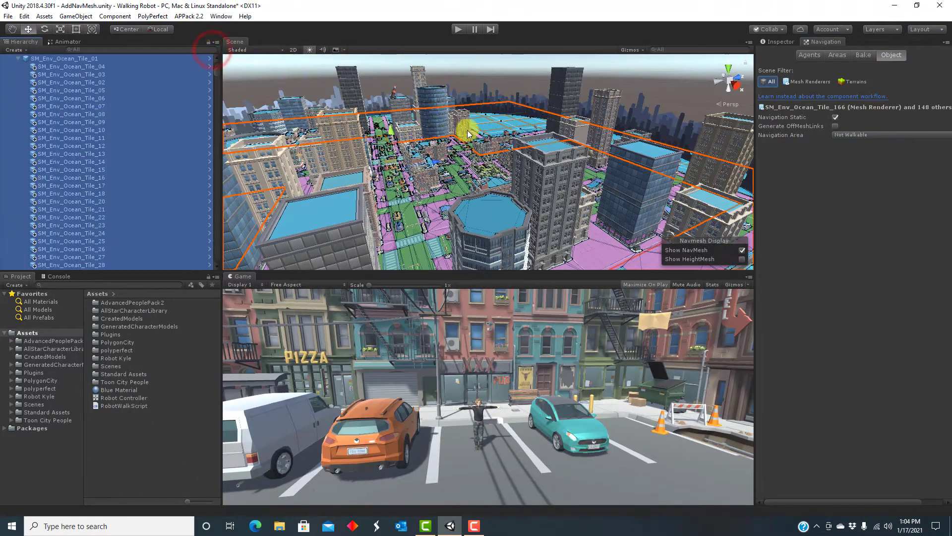
click(498, 128)
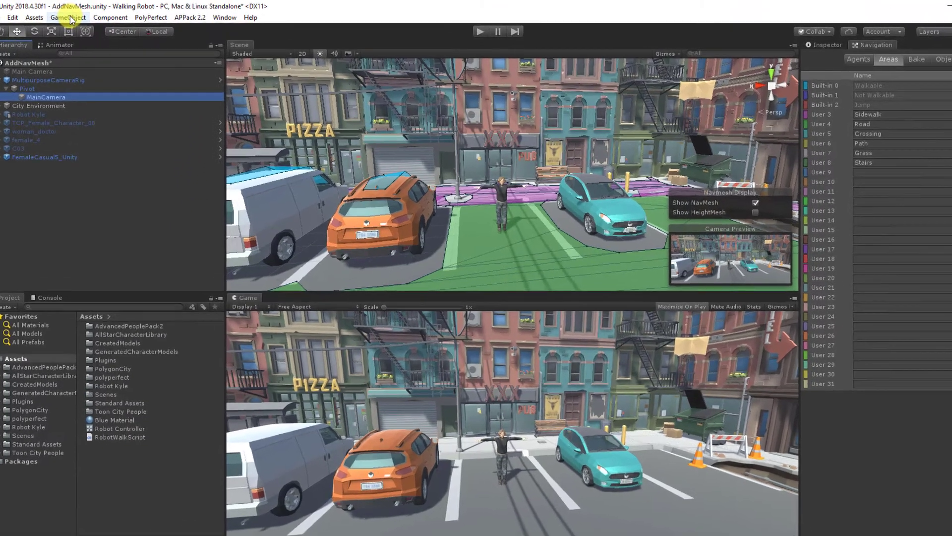
Create a 3D cylinder and place it upright on the road surface in front of the teal car, beside the standing character
click(77, 17)
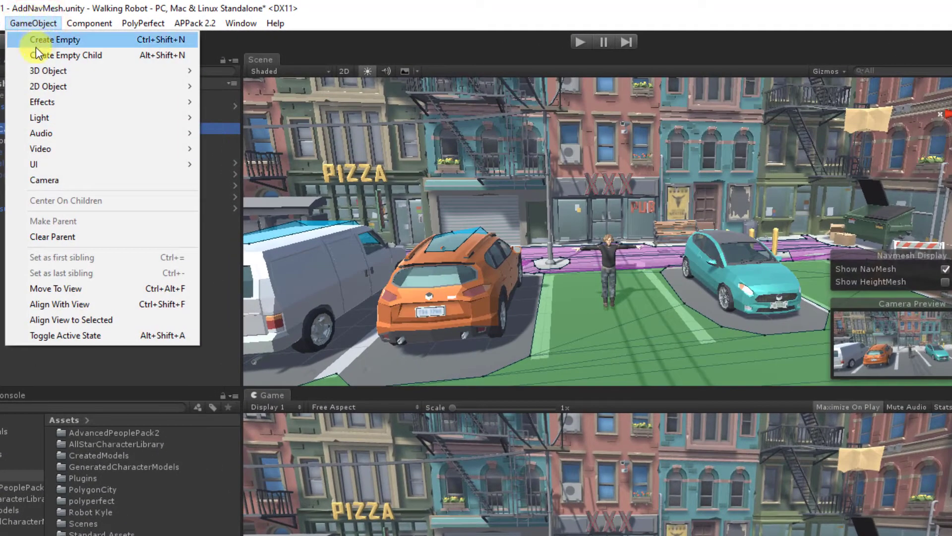
mouse_move(41, 71)
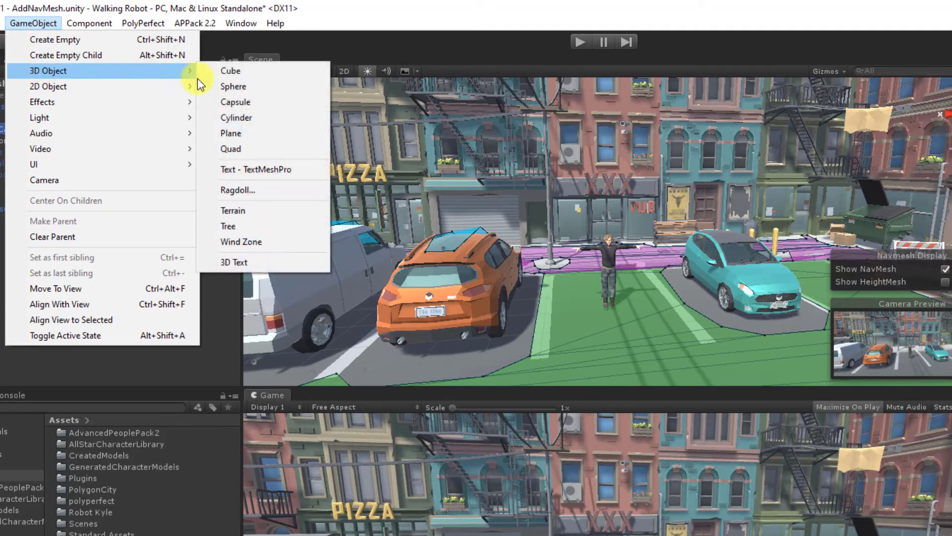
click(264, 117)
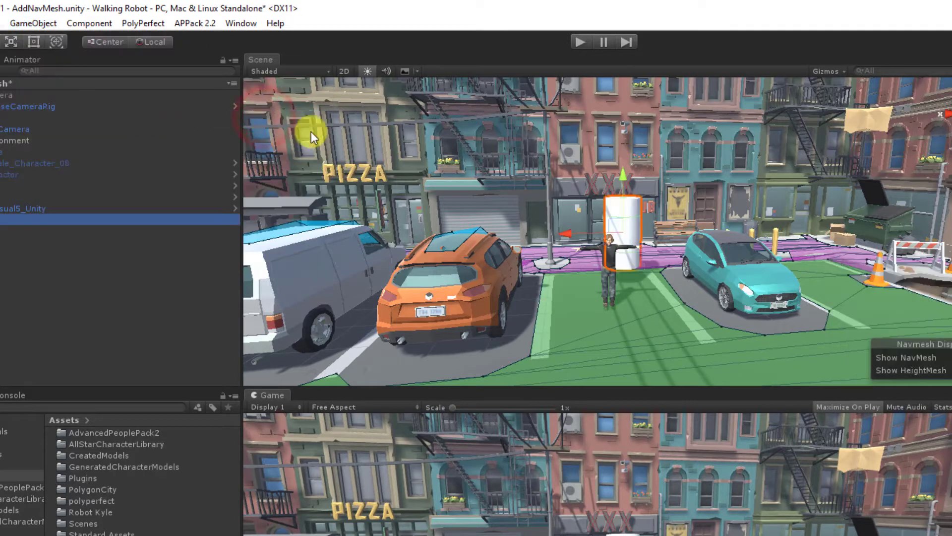
drag(627, 244, 645, 281)
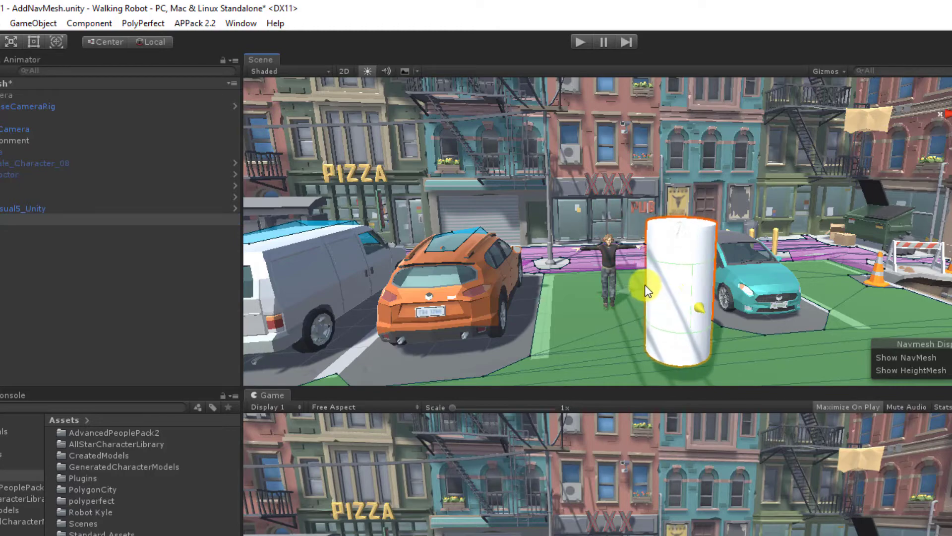
drag(676, 227, 670, 261)
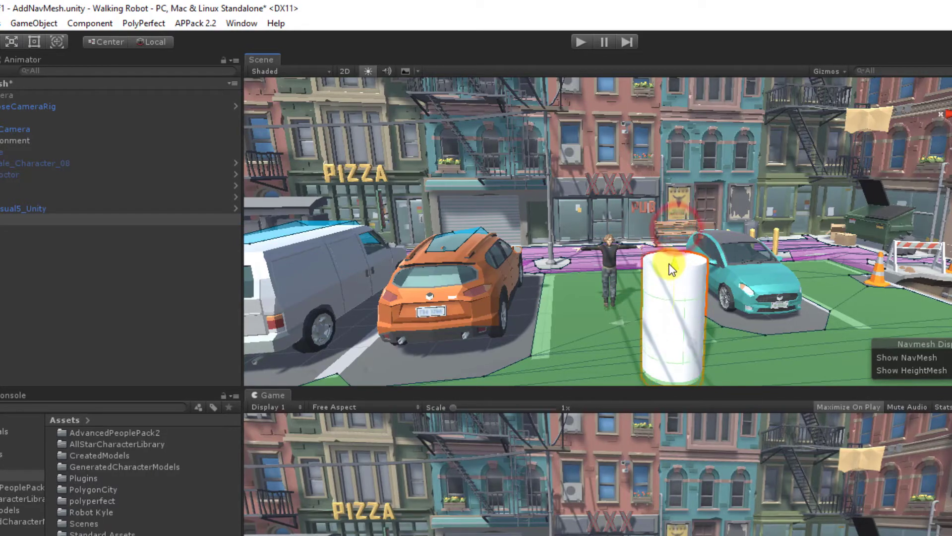
key(w)
scroll(571, 268, down, 2)
scroll(588, 287, down, 2)
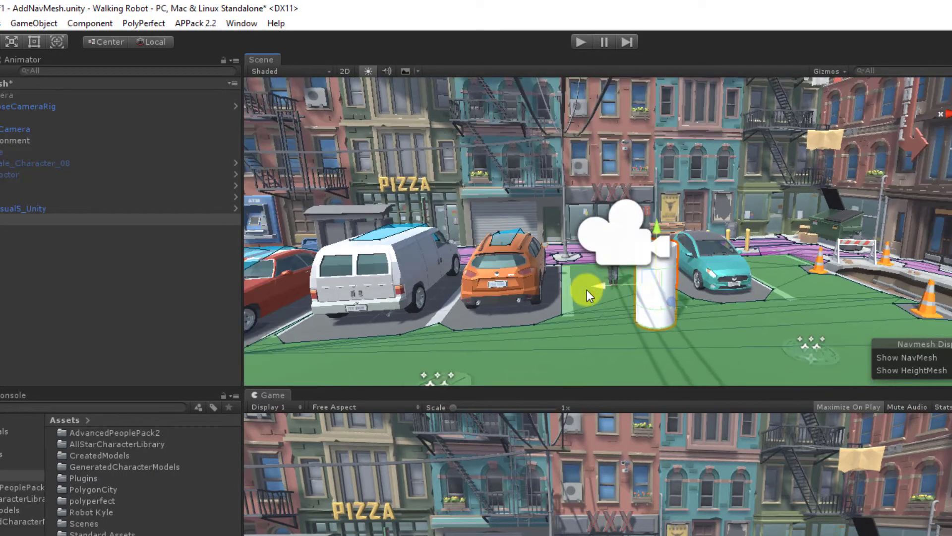
Add a Nav Mesh Agent component to the cylinder and look through its settings in the Inspector
alt+drag(739, 301, 497, 292)
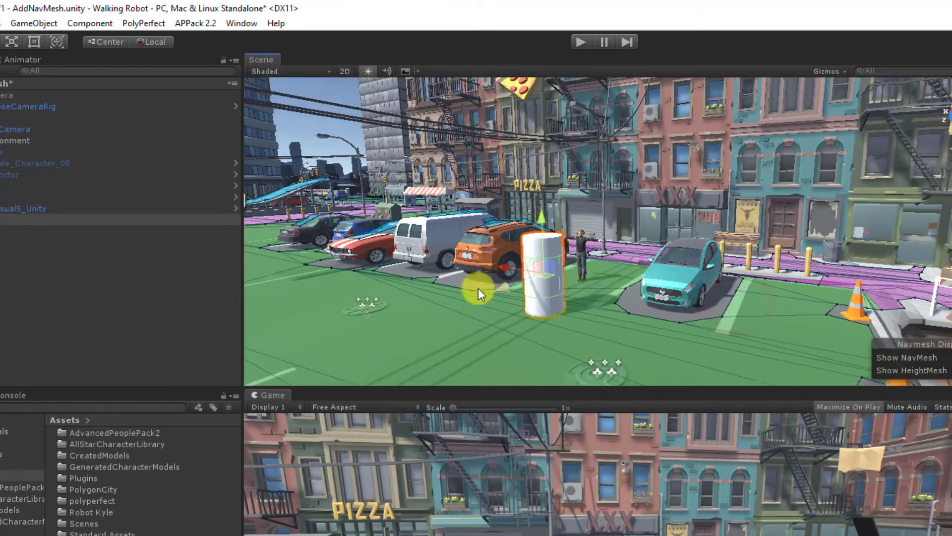
click(94, 22)
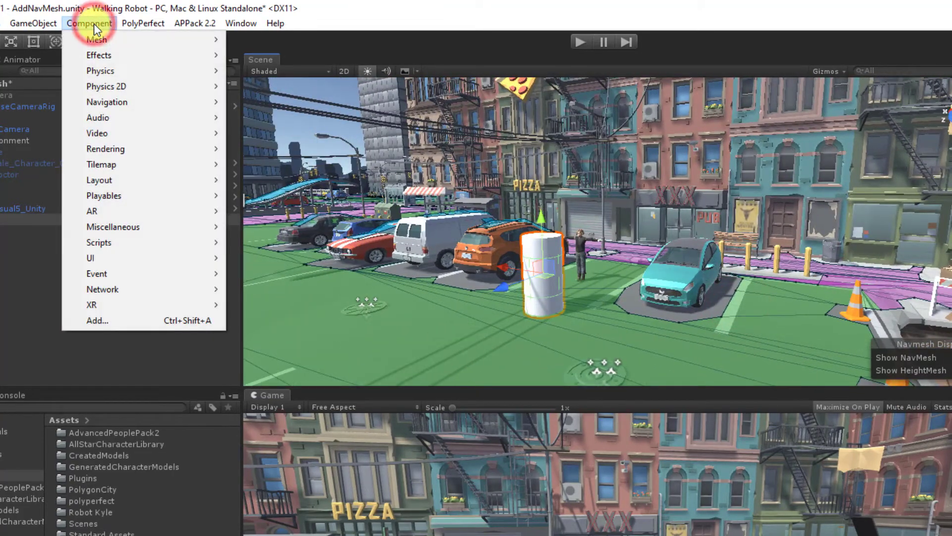
mouse_move(112, 101)
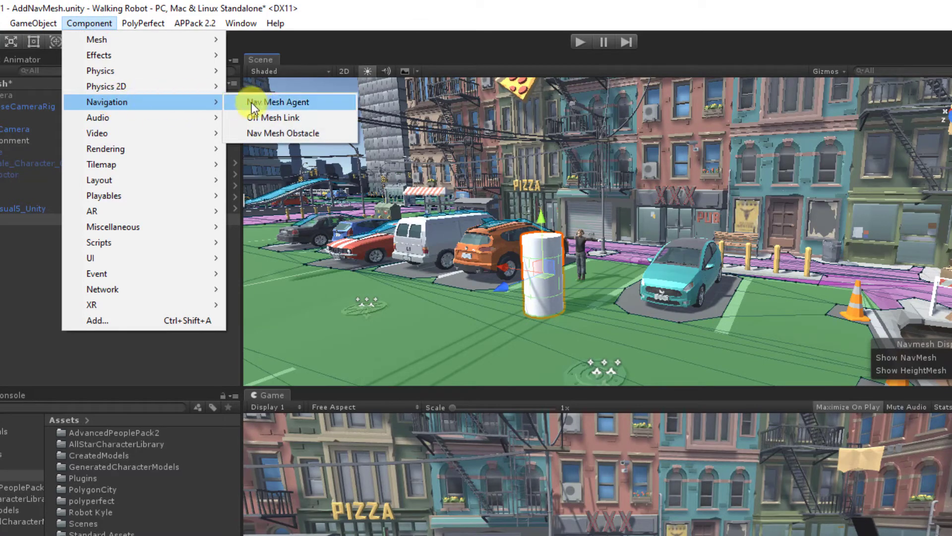
click(257, 103)
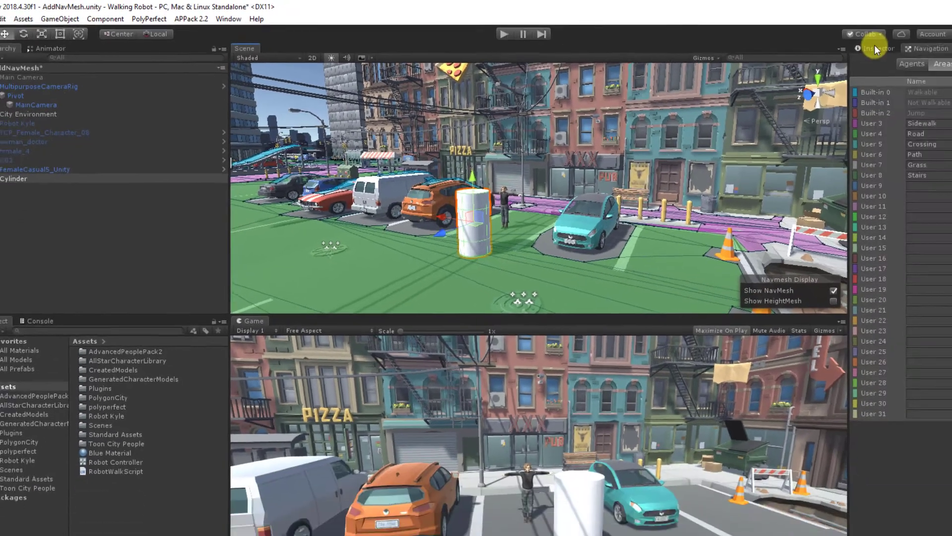
click(876, 48)
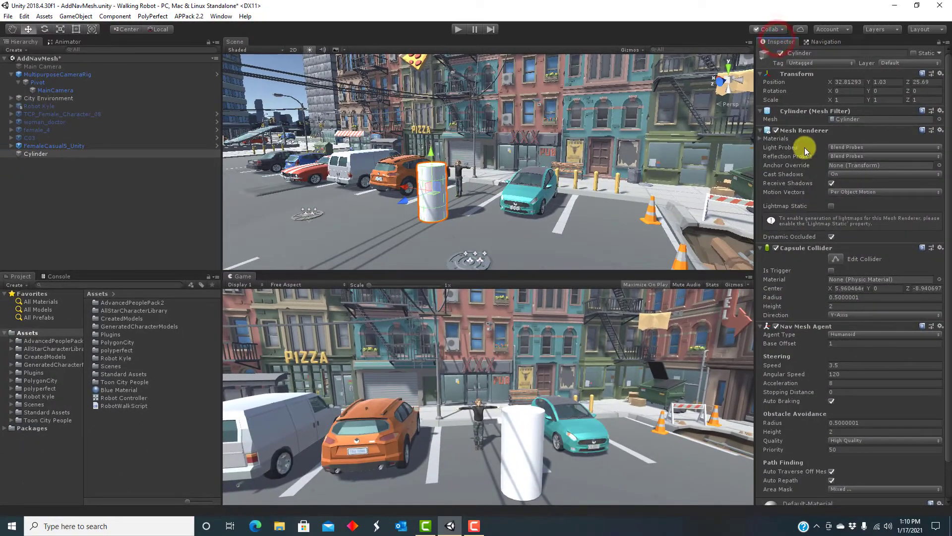
scroll(805, 206, down, 2)
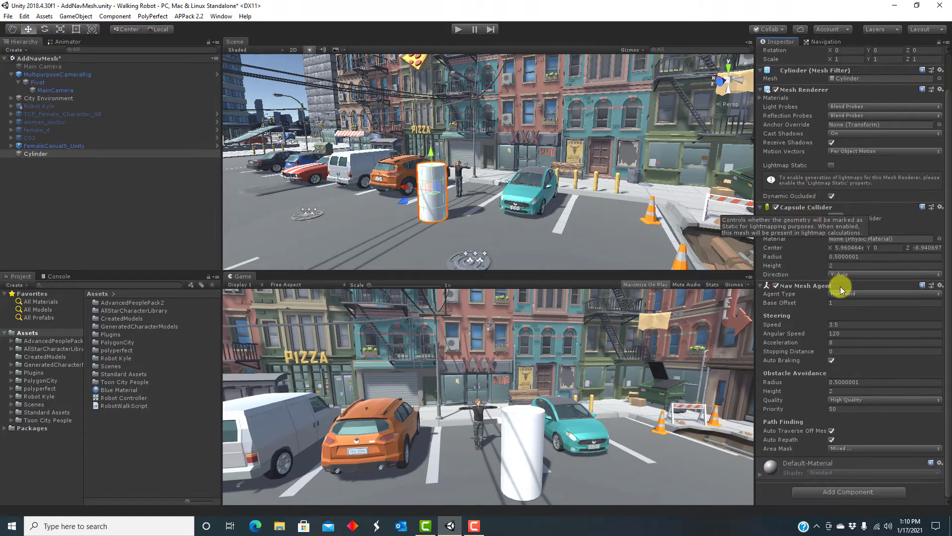
scroll(841, 287, up, 2)
scroll(840, 287, down, 2)
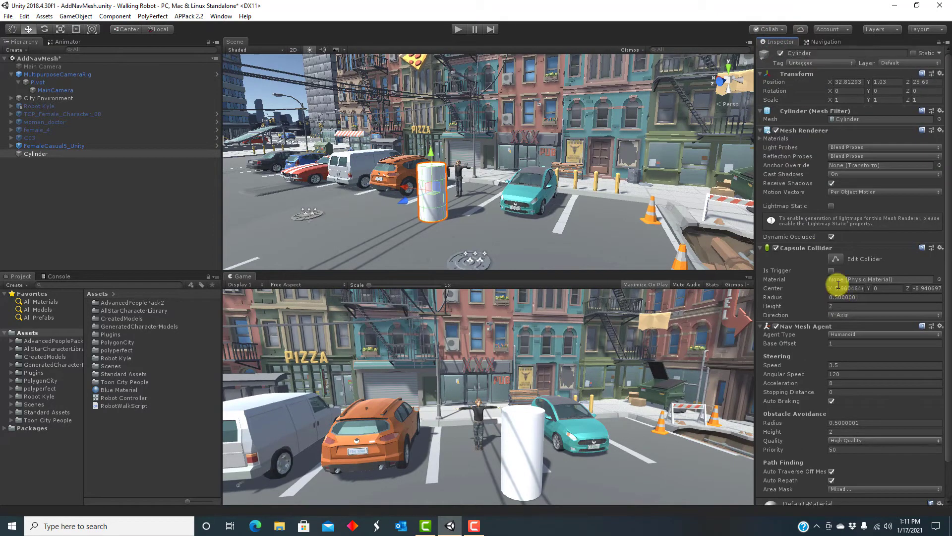
Apply the 26 RED-DARK material to the cylinder and rename the object Agent
click(39, 302)
scroll(183, 401, down, 5)
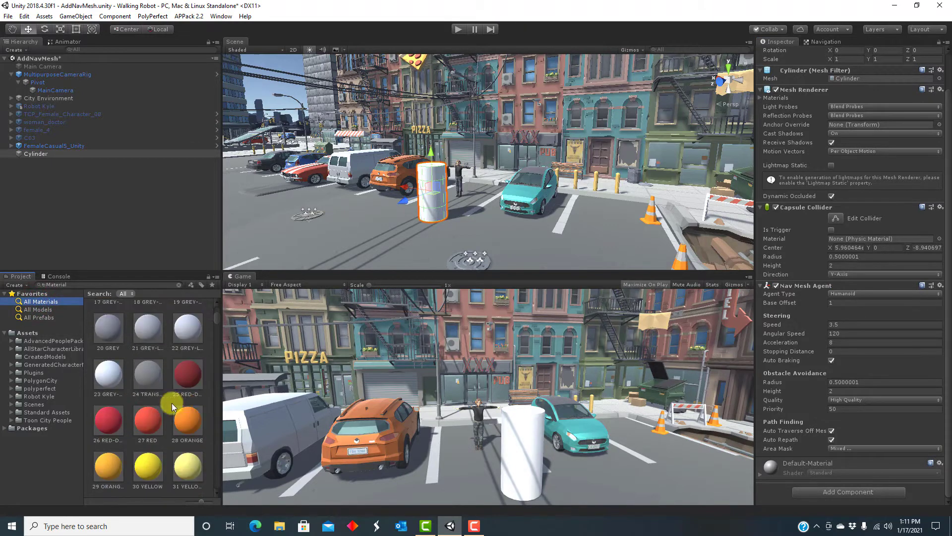
drag(106, 423, 55, 156)
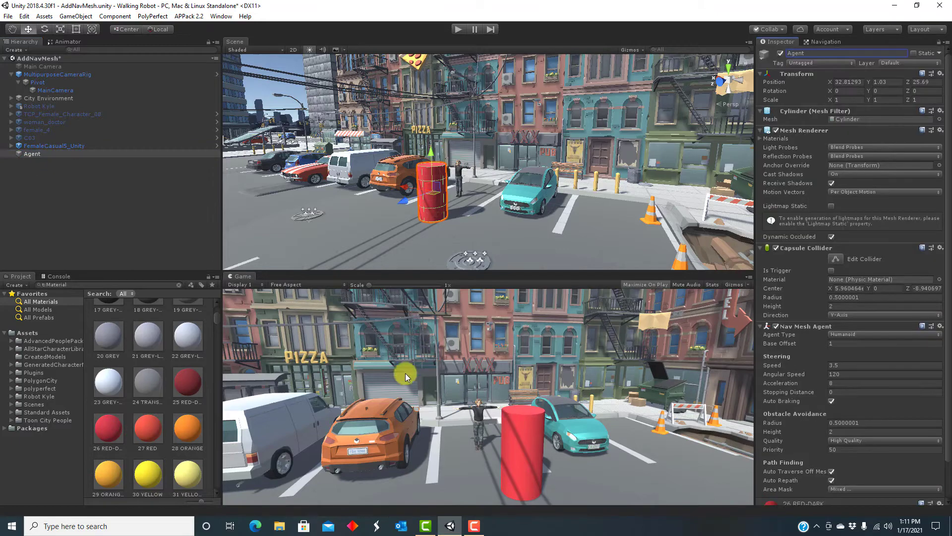
Switch to the Unity Manual in the browser and open the page Moving an Agent to a Position Clicked by the Mouse
key(alt+Tab)
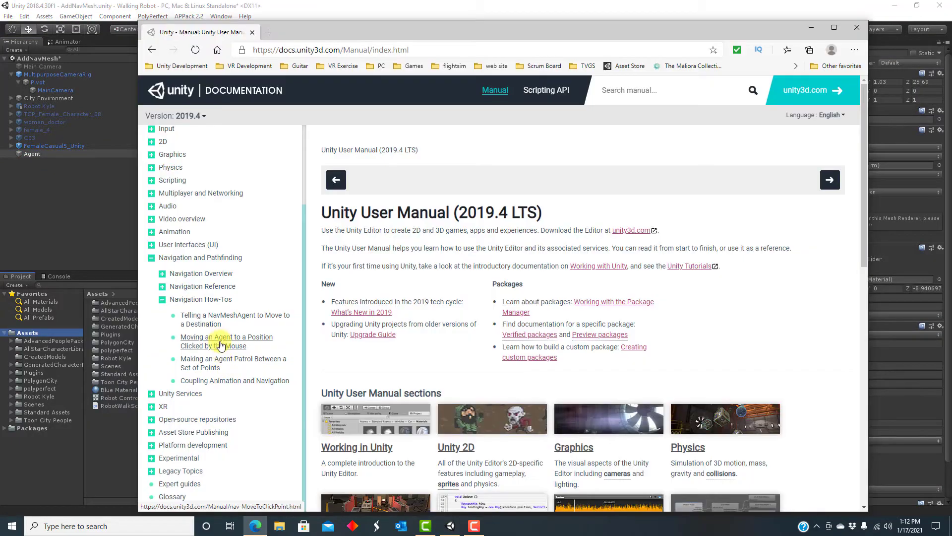
click(221, 341)
key(super+Up)
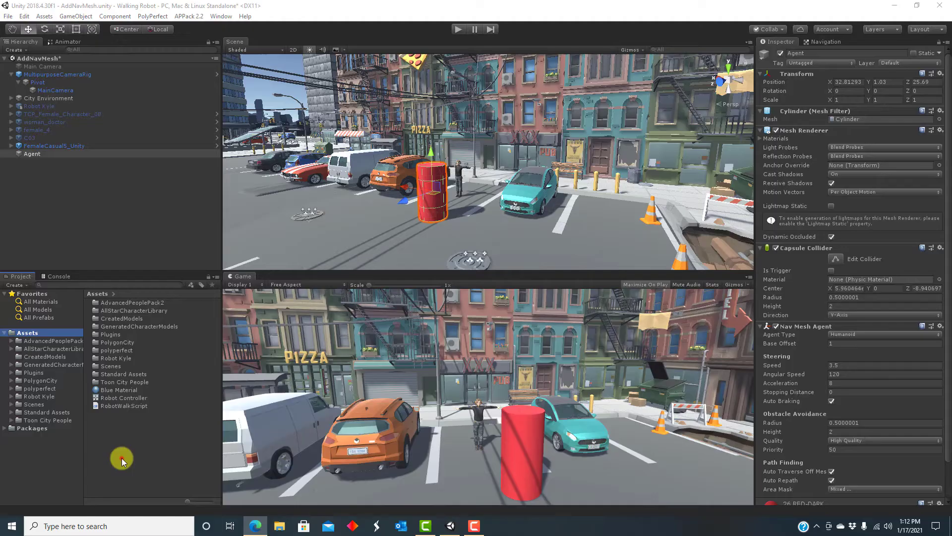
Create a C# script named MoveToClickPoint in the Assets folder and open it in the code editor
right_click(127, 453)
click(25, 272)
text(MoveToClickPoint)
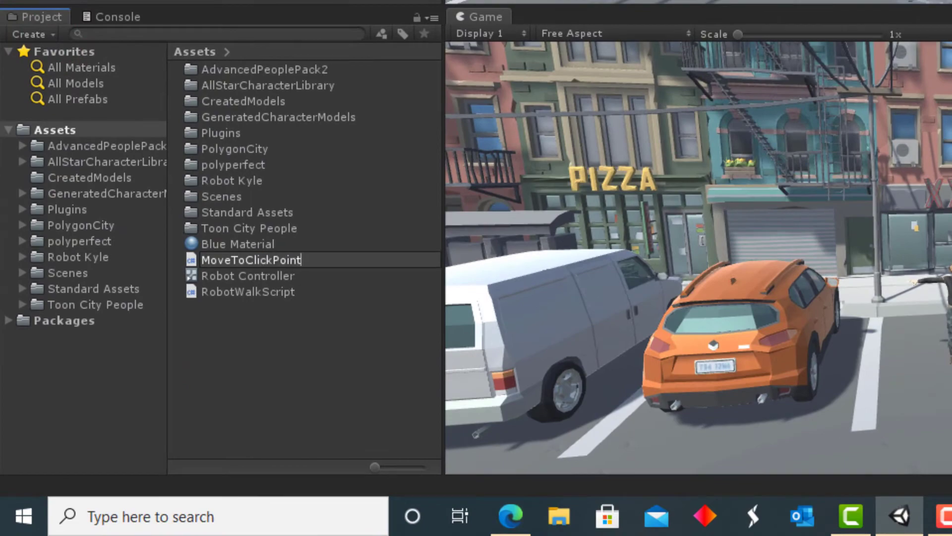
key(Return)
double_click(251, 261)
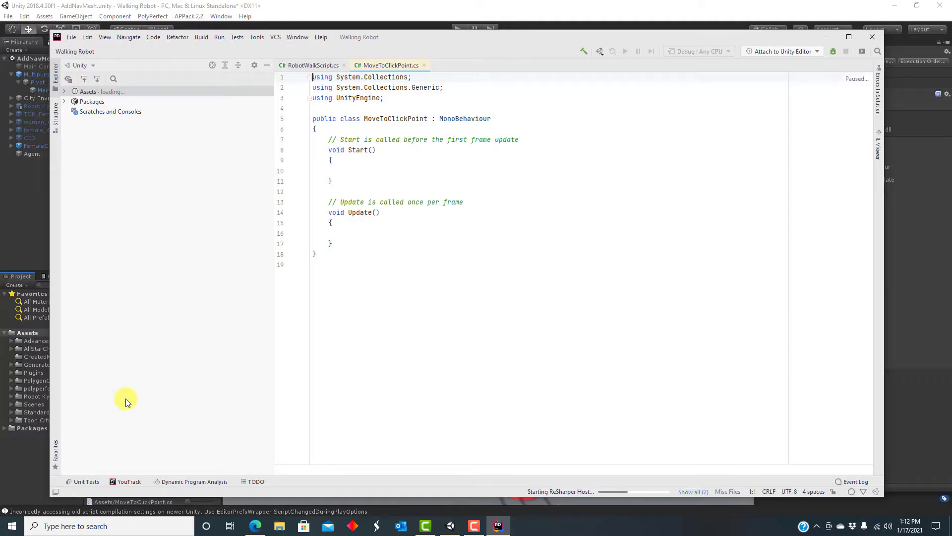
Replace the MoveToClickPoint script's contents with the sample code from the Unity Manual page, and attach the script to Agent in Unity
key(alt+Tab)
drag(388, 418, 331, 209)
key(ctrl+c)
key(alt+Tab)
click(345, 350)
key(ctrl+a)
key(ctrl+v)
click(352, 298)
key(ctrl+a)
click(442, 339)
key(alt+Tab)
drag(147, 399, 32, 155)
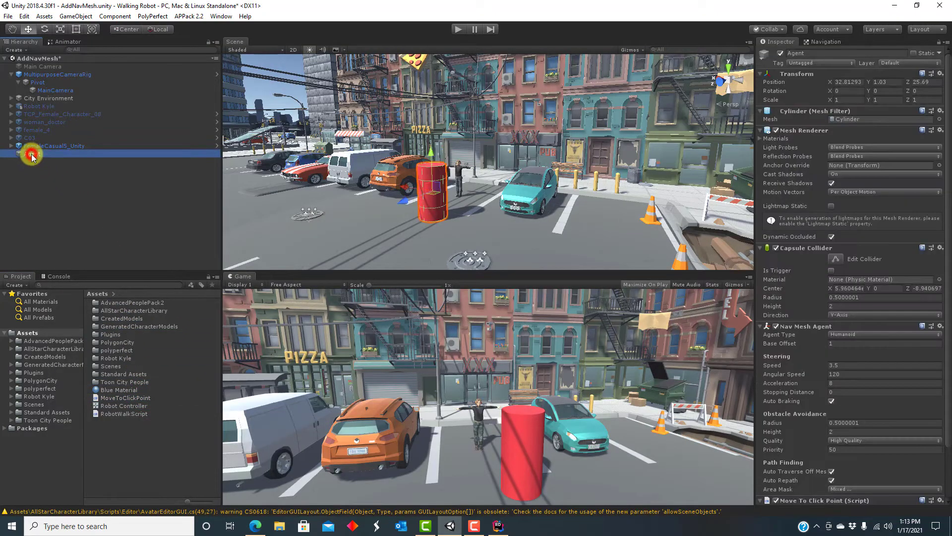
Run the scene and test the agent's movement by sending it to a point on the road near the steaming manhole
click(457, 29)
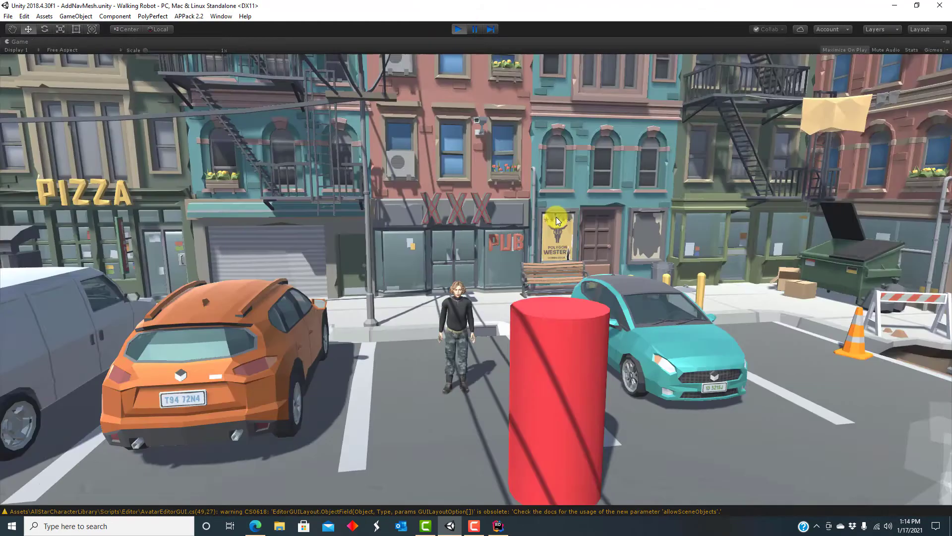
click(559, 216)
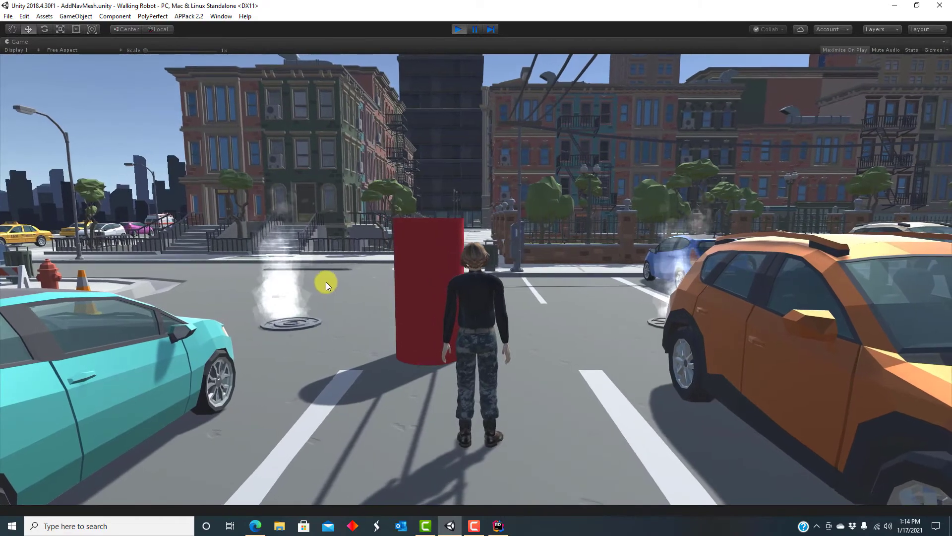
click(326, 283)
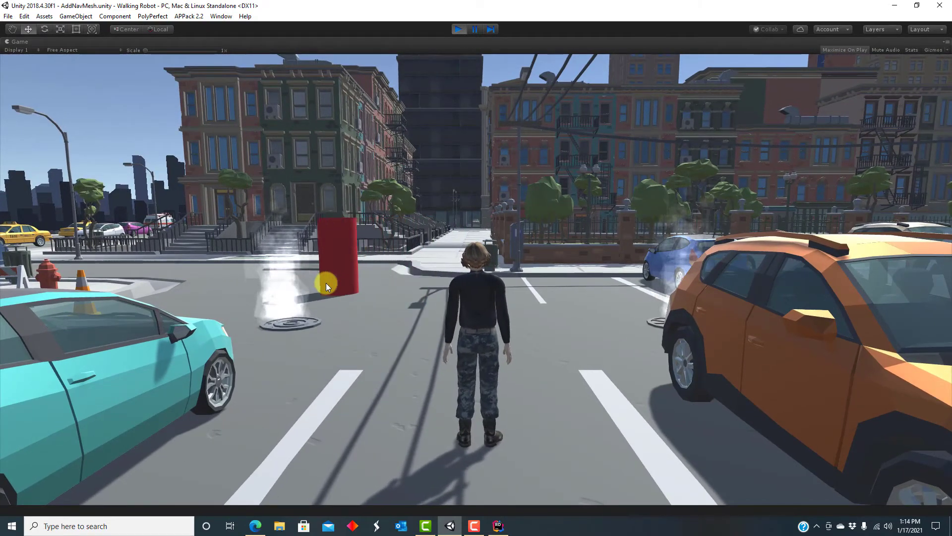
Send the agent across the road toward the parked orange car, and stop the running scene
click(602, 295)
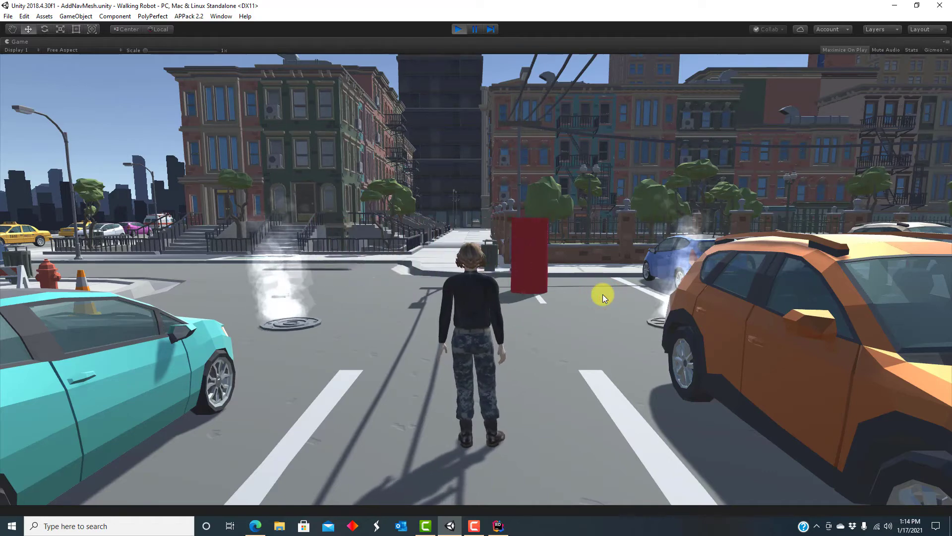
click(455, 30)
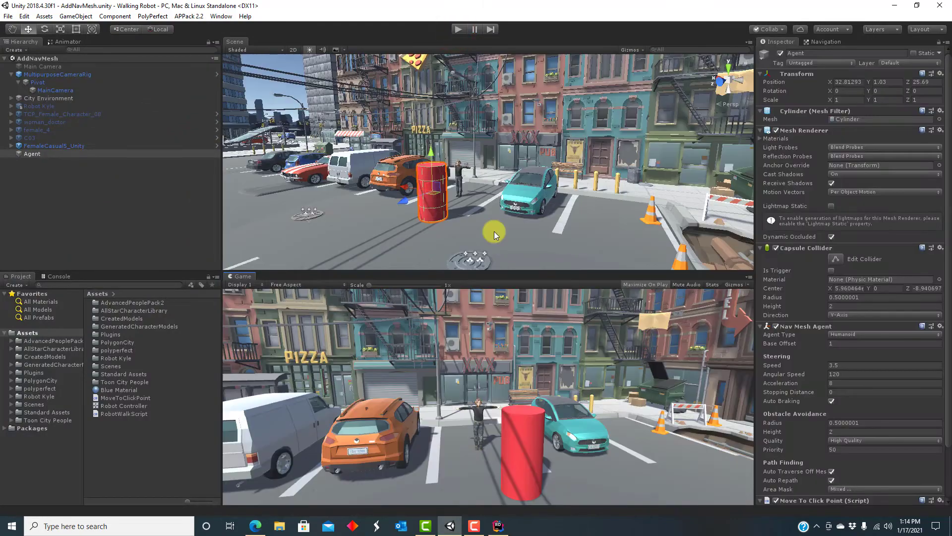
Align MainCamera with a Scene view that overlooks the agent, the parked cars and the street corner from above
key(f)
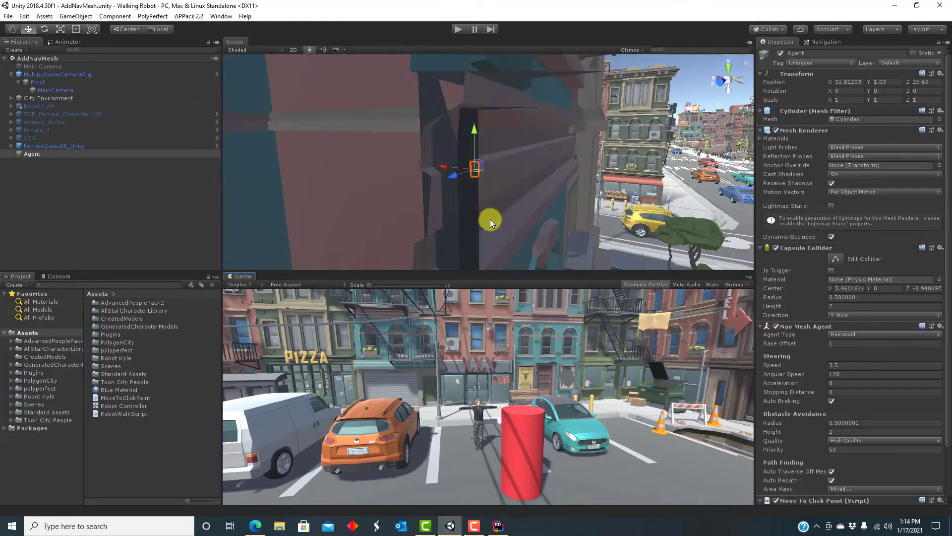
scroll(484, 212, down, 5)
alt+drag(369, 186, 508, 199)
middle_drag(501, 200, 580, 223)
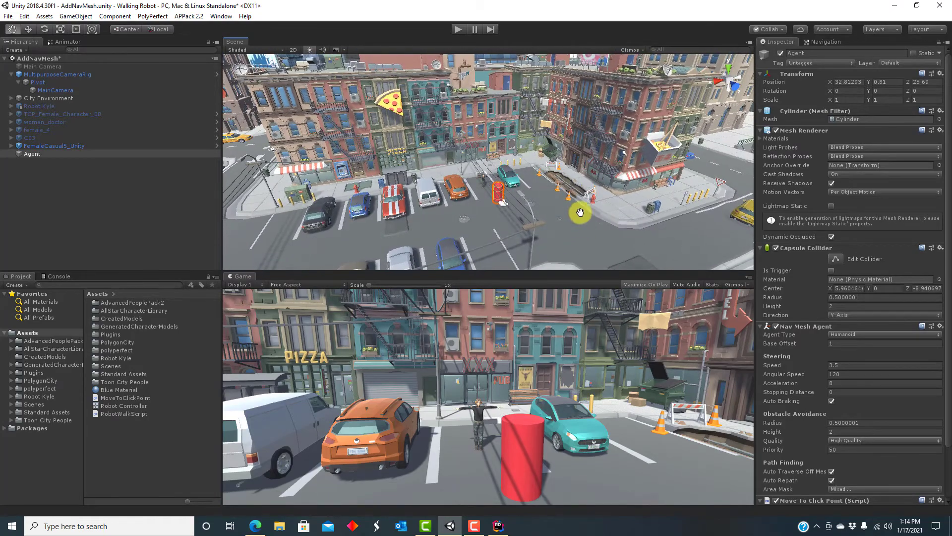
click(55, 90)
click(76, 16)
click(99, 214)
Disable the Auto Cam script on MultipurposeCameraRig
click(823, 42)
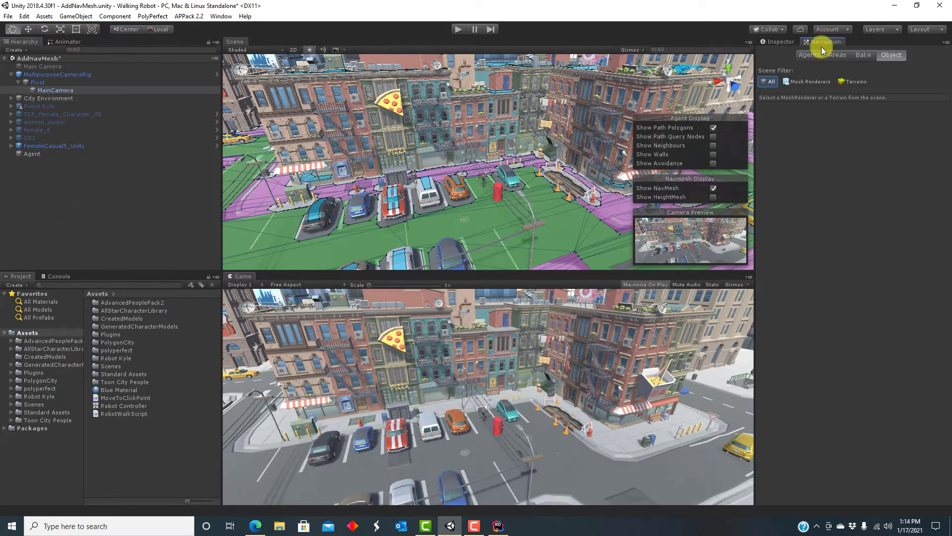
click(33, 154)
click(779, 42)
click(50, 74)
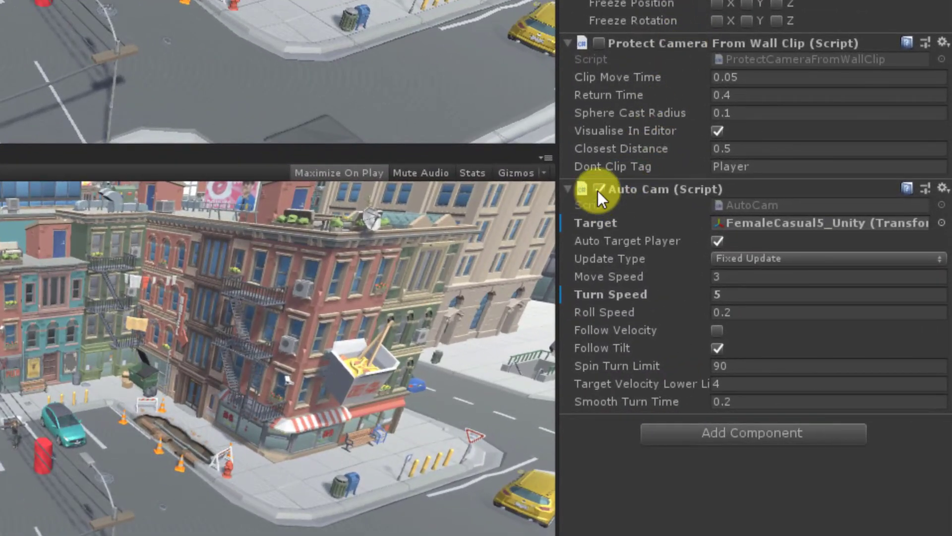
click(599, 189)
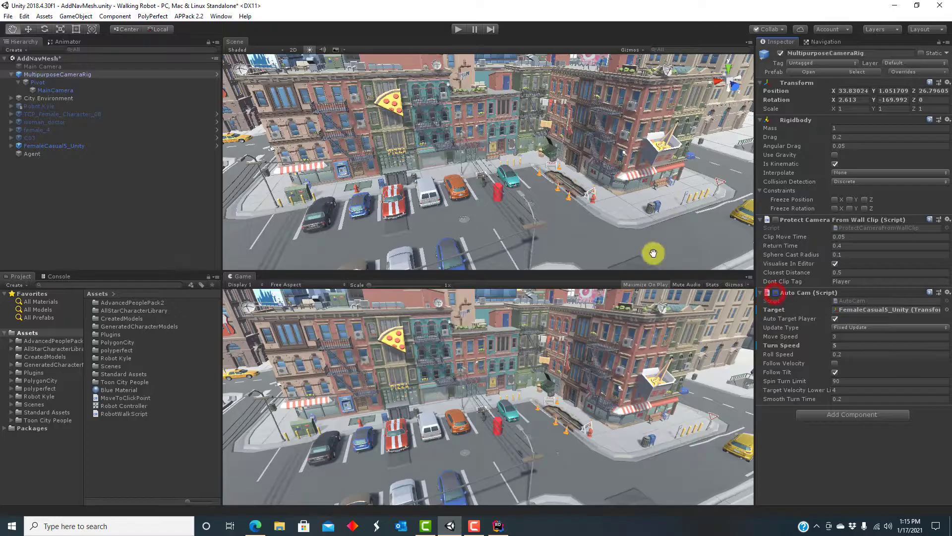
Run the scene, send the agent to the sidewalk corner beyond the construction trench, and stop the scene
click(456, 29)
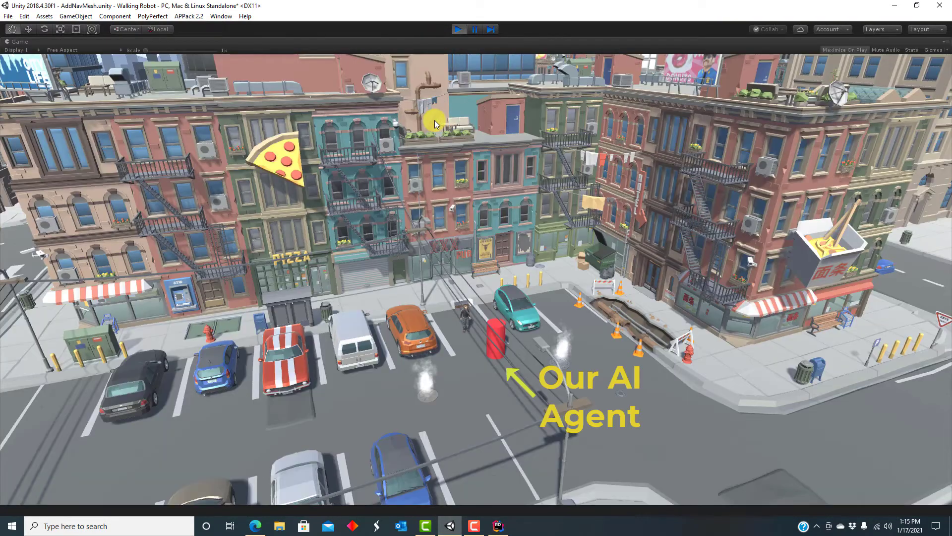
click(758, 371)
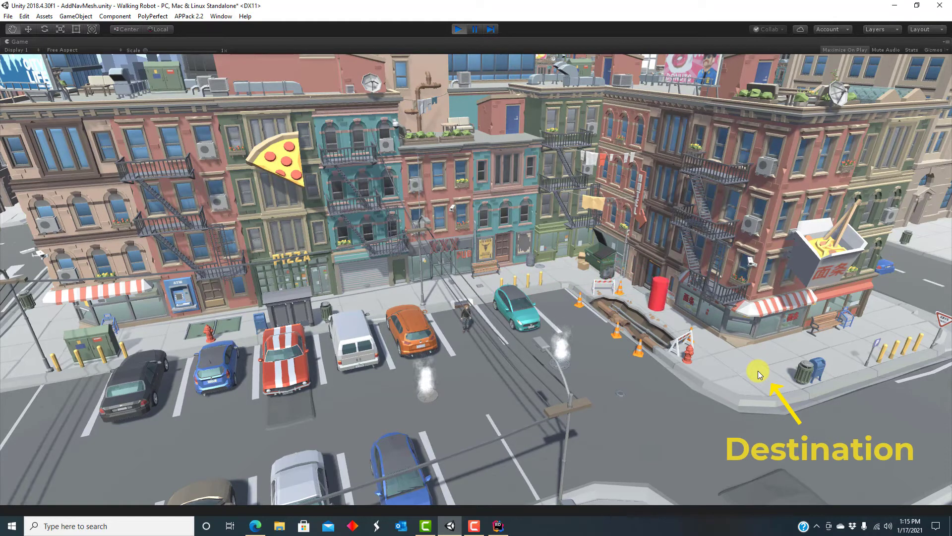
click(757, 371)
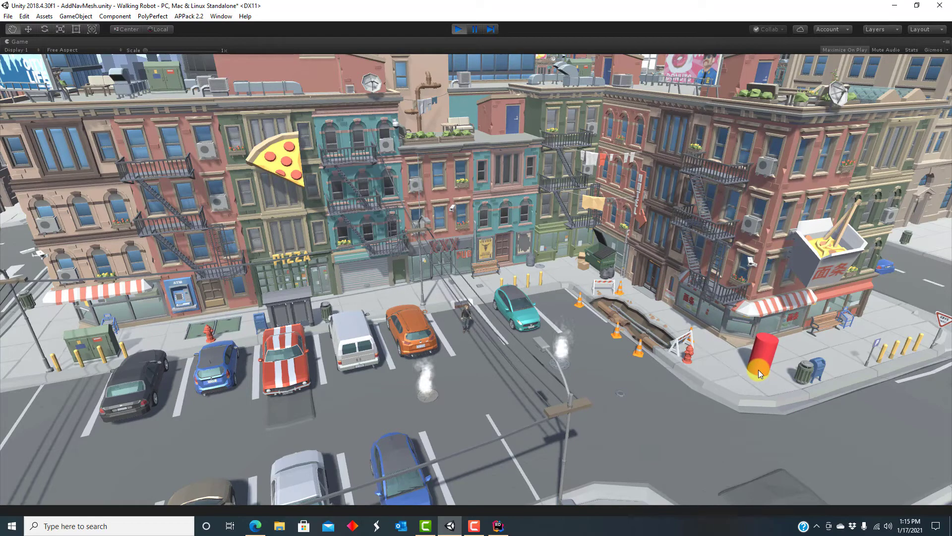
click(458, 29)
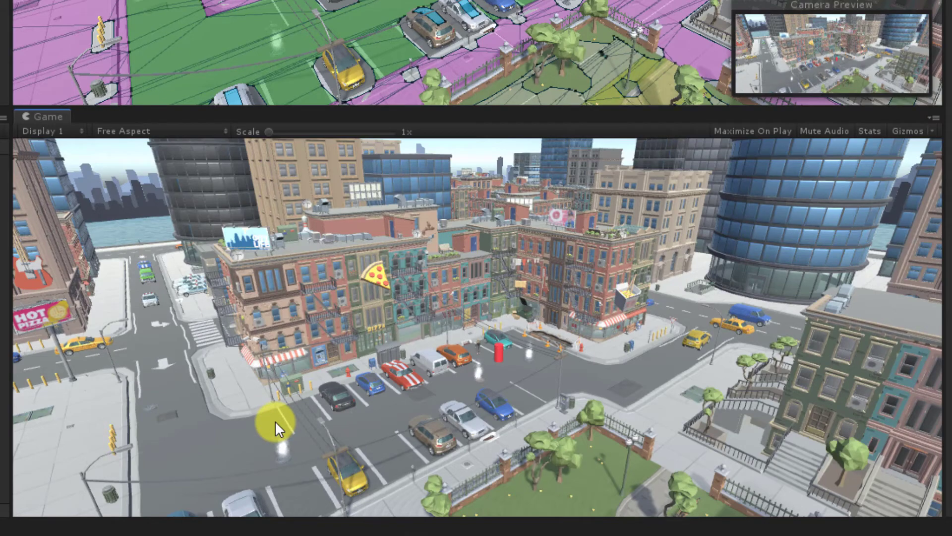
Test longer routes by sending the agent to the sidewalk corner by the crosswalk, the Hot Pizza sidewalk and the road by the parked cars
click(219, 358)
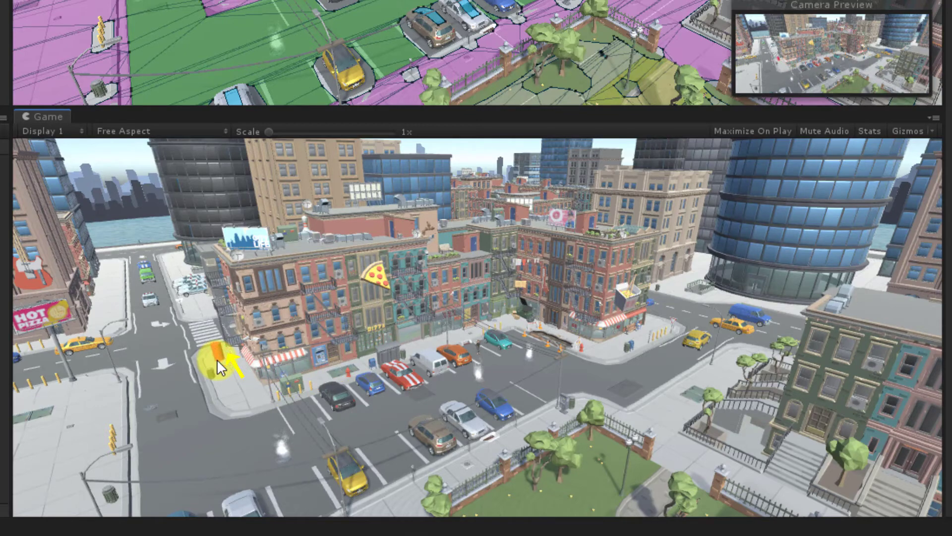
click(110, 304)
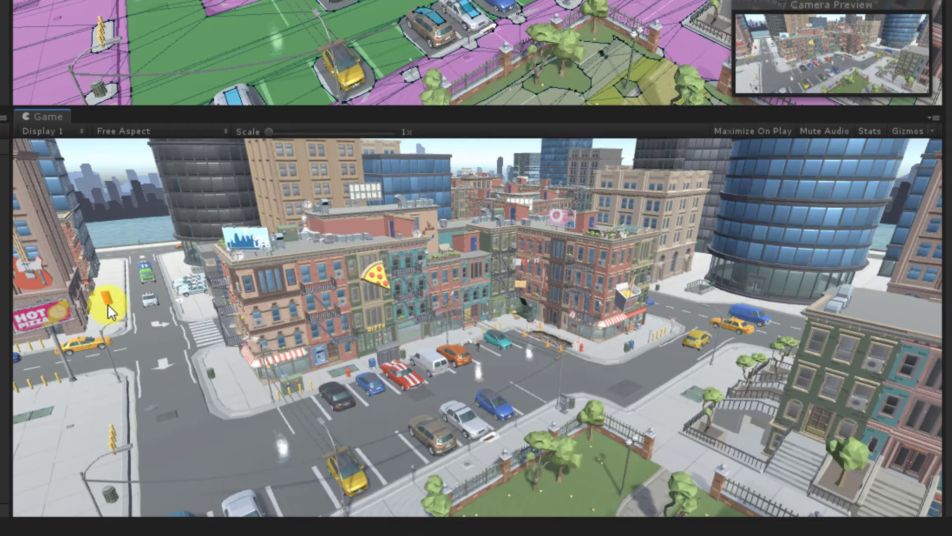
click(510, 371)
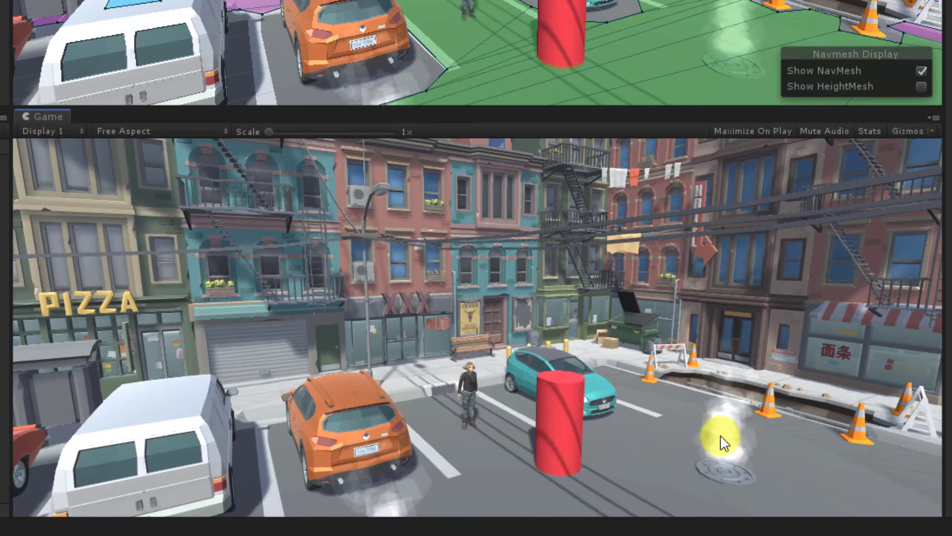
Send the agent past the steaming manhole and back to the road behind the orange car
click(814, 470)
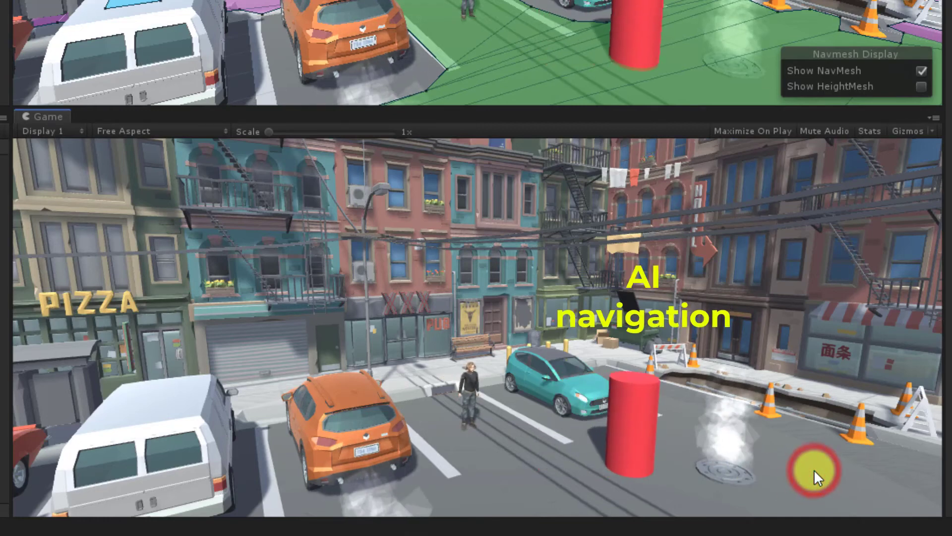
click(516, 489)
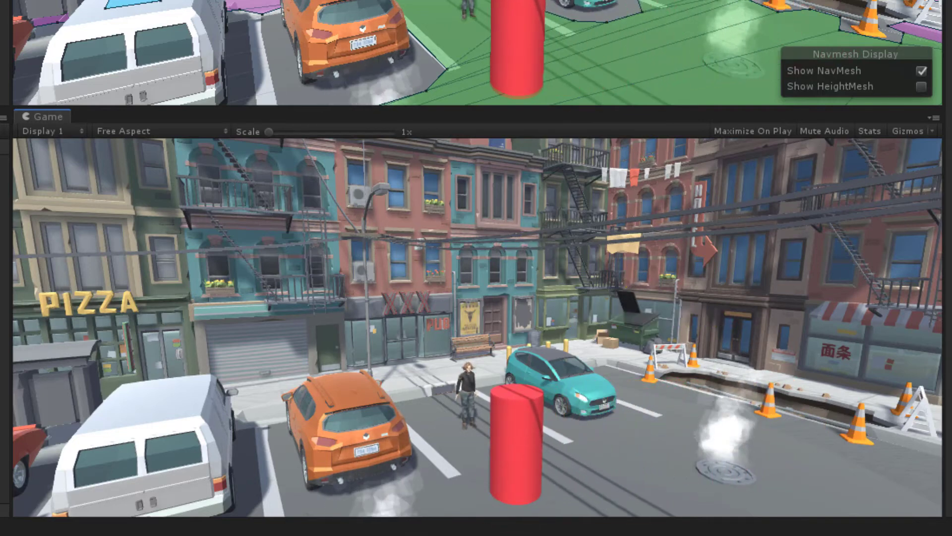
Test the female character's manual walking controls by steering her around the red cylinder toward the steaming manhole
key(s)
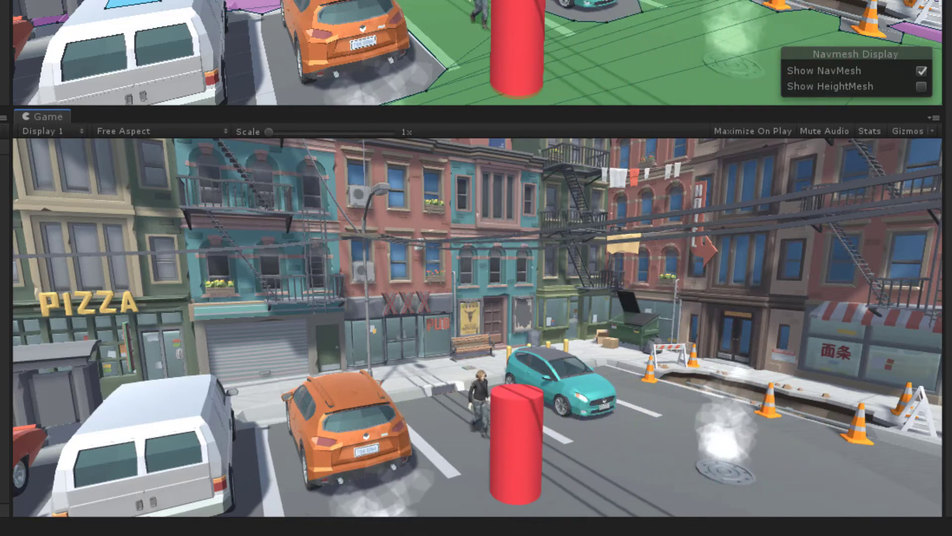
key(d)
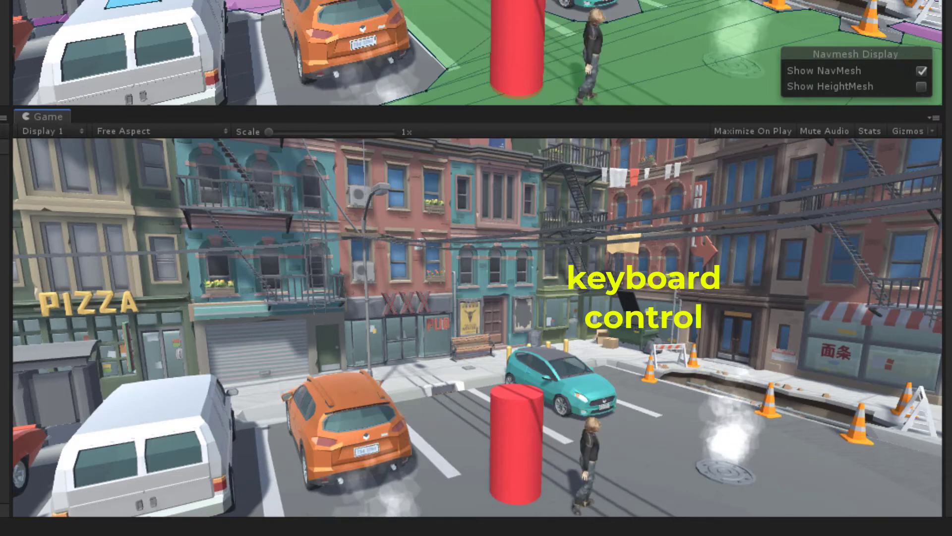
key(d)
key(a)
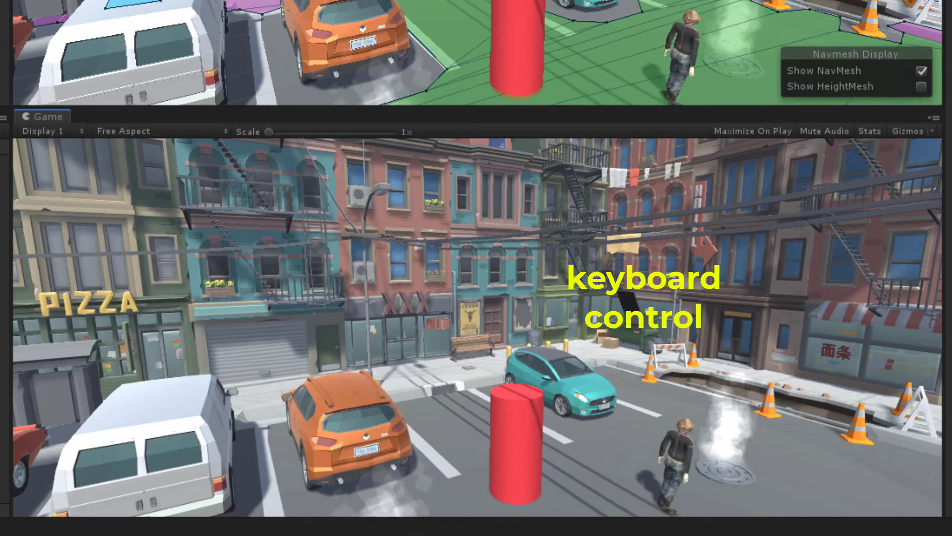
key(w)
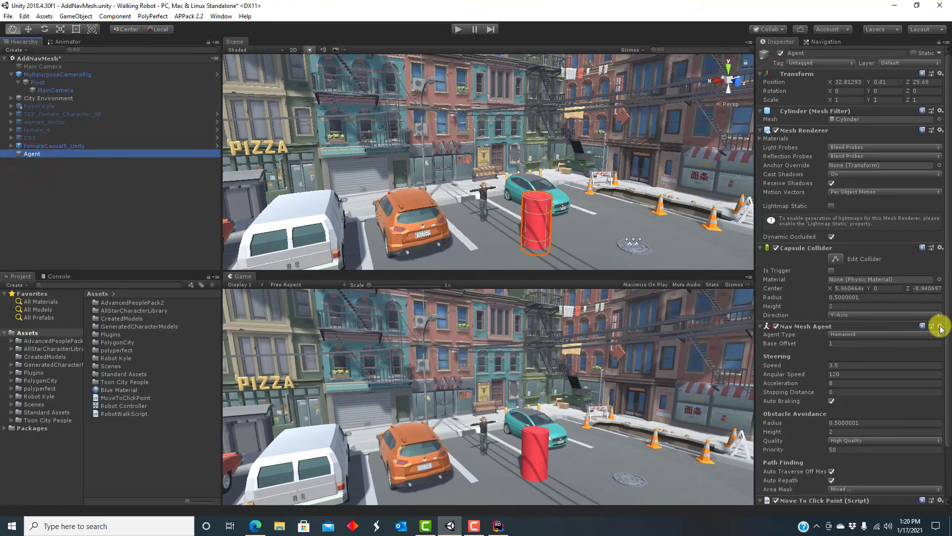
Remove the Nav Mesh Agent component from Agent and add one to FemaleCasual5_Unity
click(940, 326)
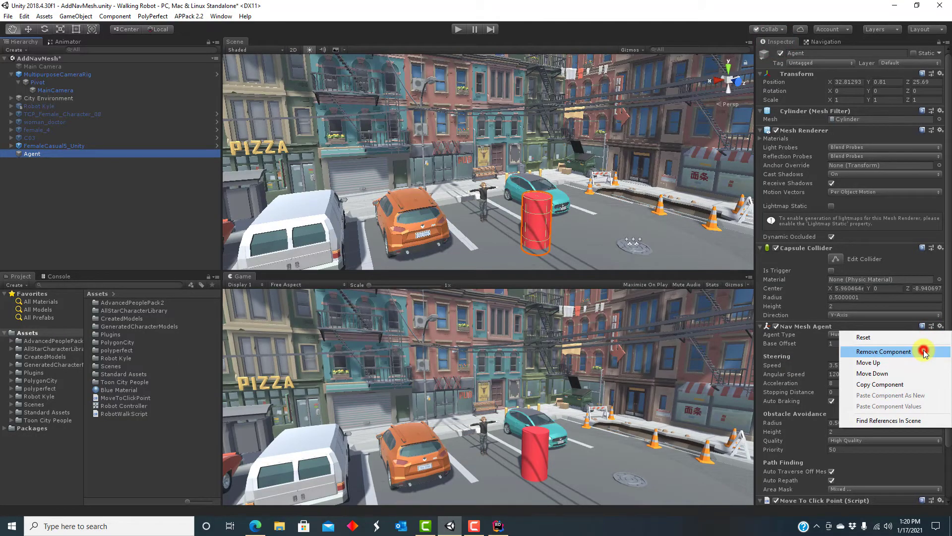
click(924, 352)
click(53, 145)
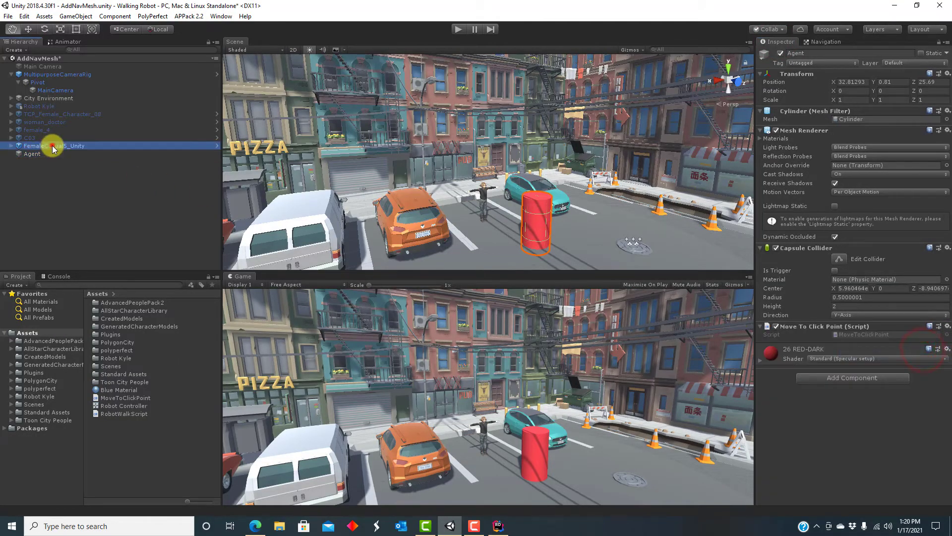
click(117, 16)
mouse_move(148, 71)
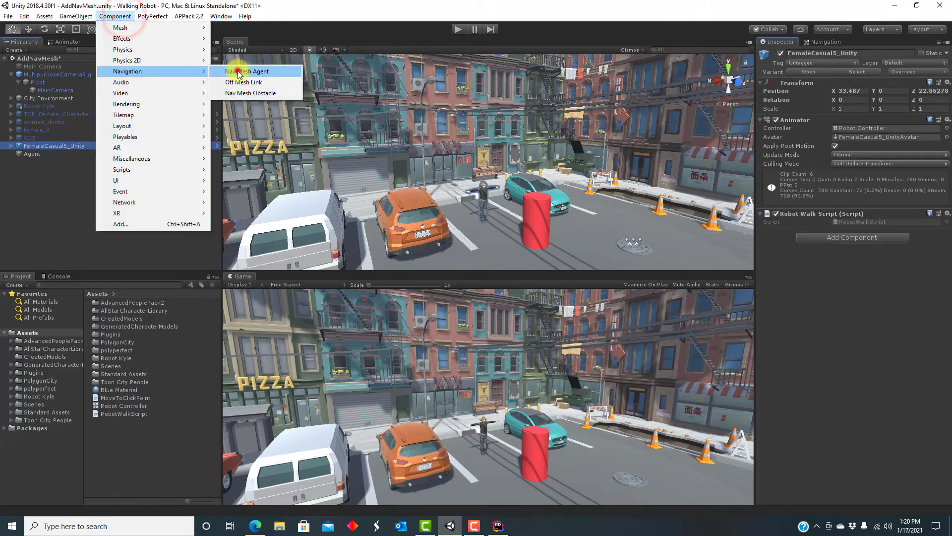
click(238, 72)
Transfer the Move To Click Point script component from Agent to FemaleCasual5_Unity
click(31, 154)
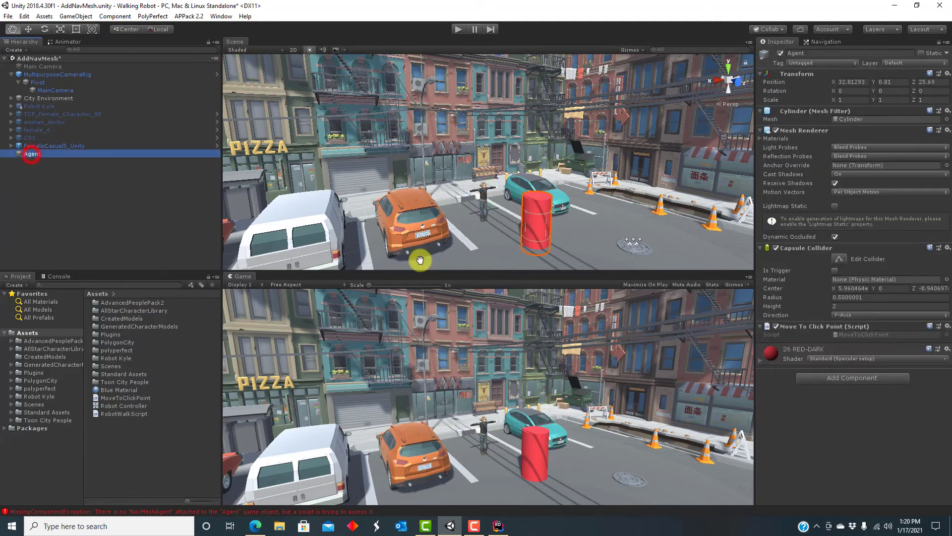
click(947, 326)
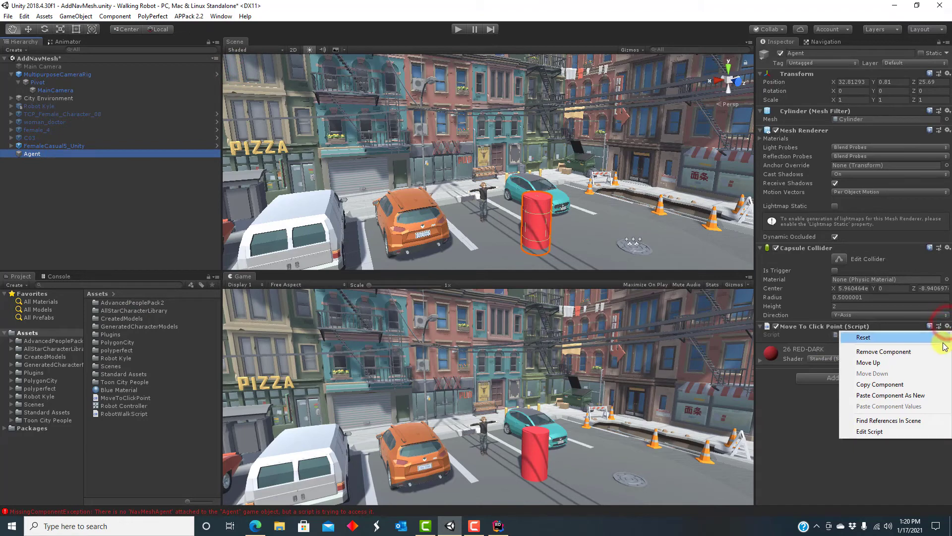
click(934, 385)
click(947, 326)
click(884, 351)
click(58, 147)
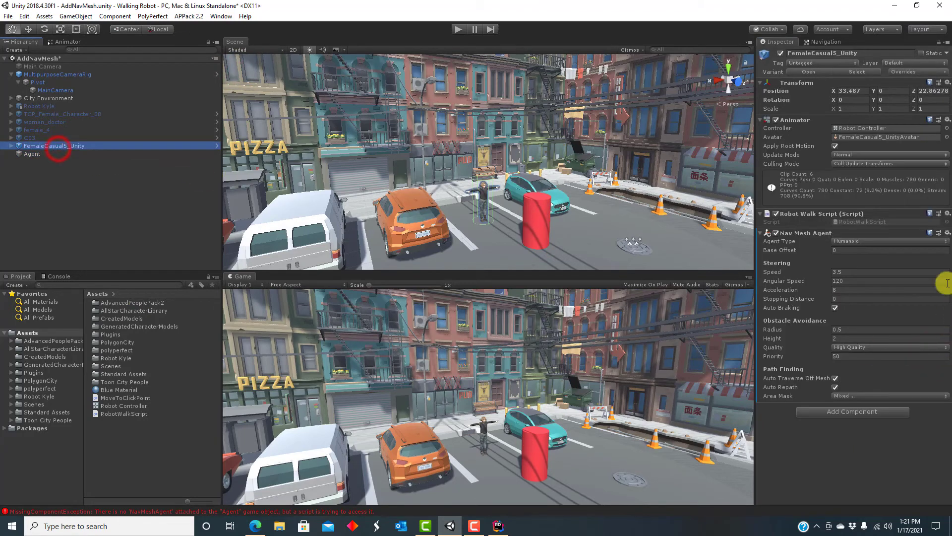
click(946, 233)
click(929, 313)
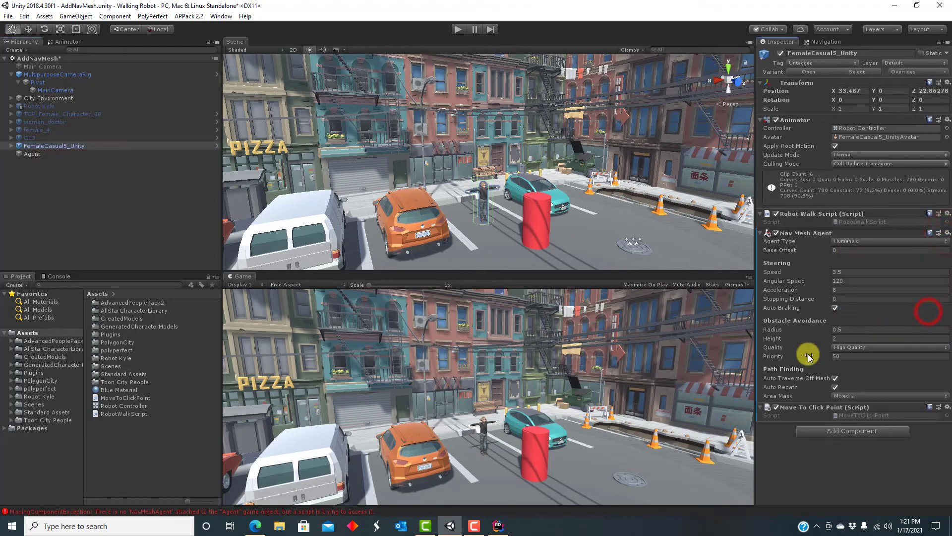
Run the scene and test the female character's navigation by sending her to several points on the road around the red cylinder
click(456, 29)
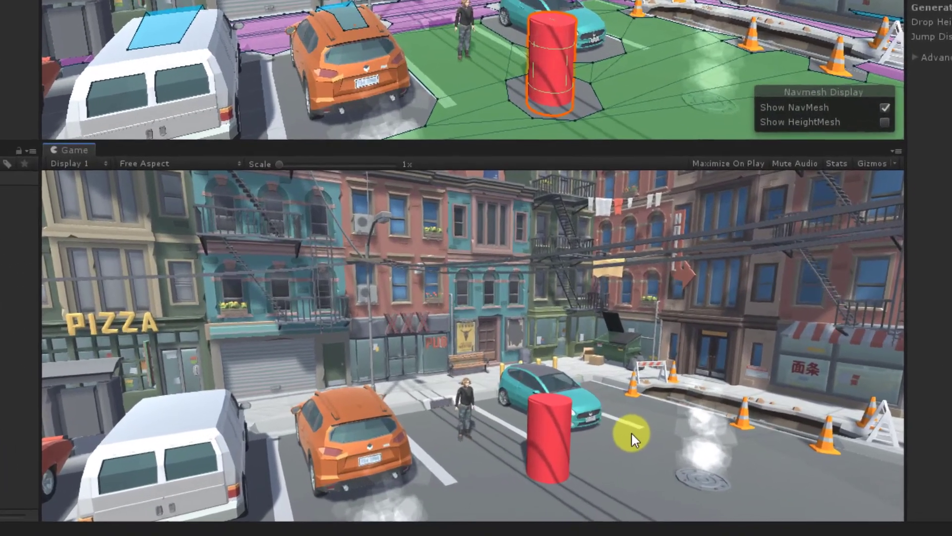
click(587, 450)
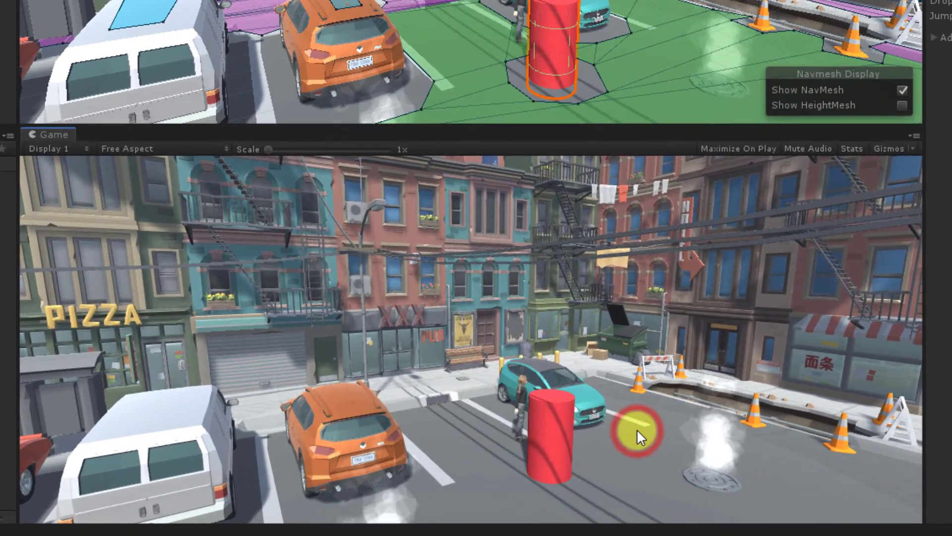
click(483, 512)
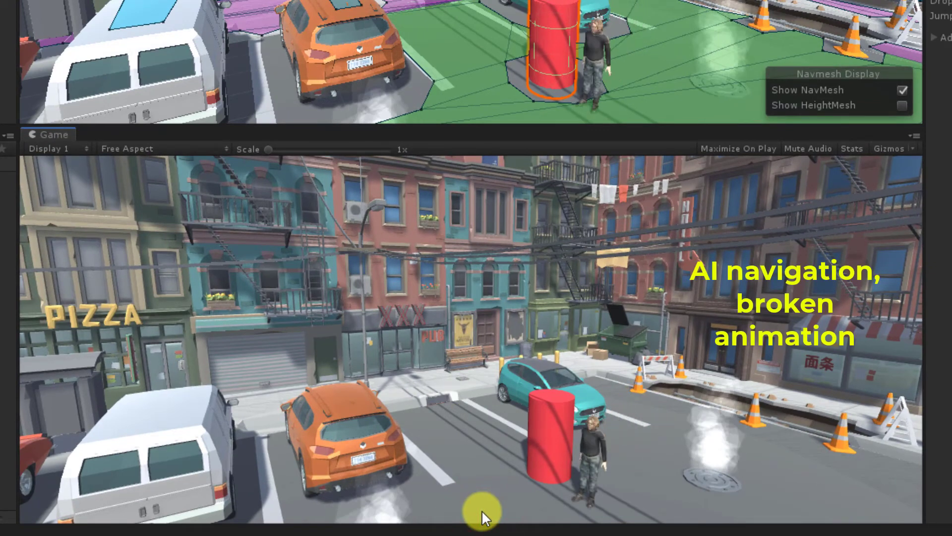
click(603, 427)
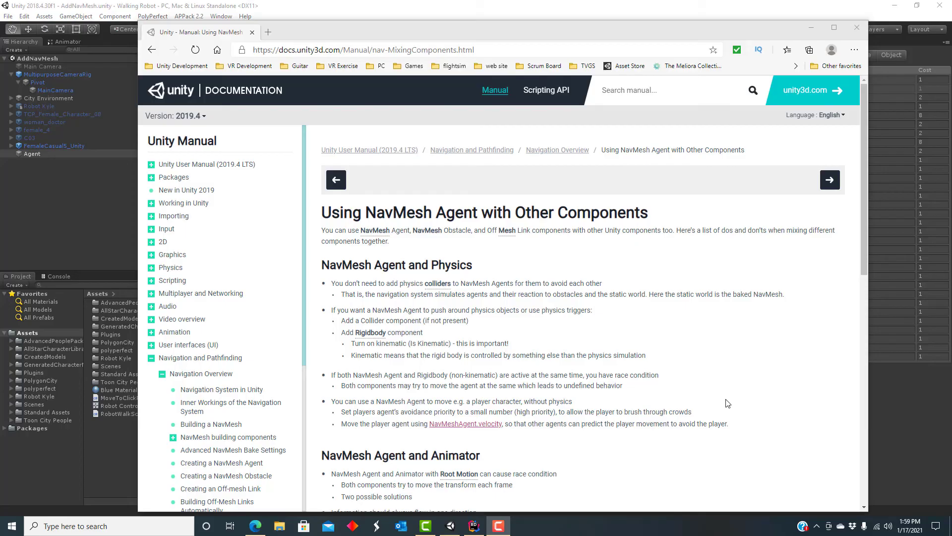
Examine the NavMesh Agent and Animator section of the Unity Manual page Using NavMesh Agent with Other Components
scroll(864, 266, down, 1)
drag(863, 281, 864, 359)
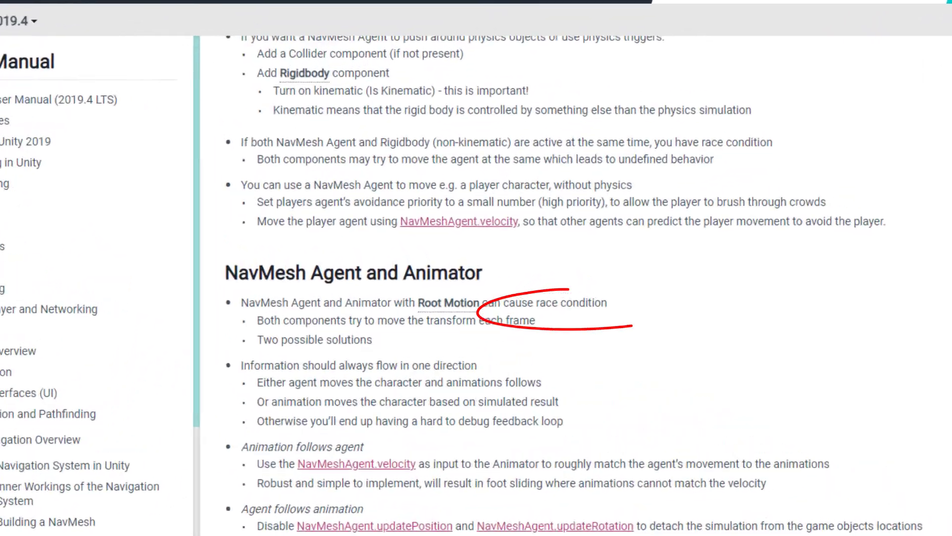